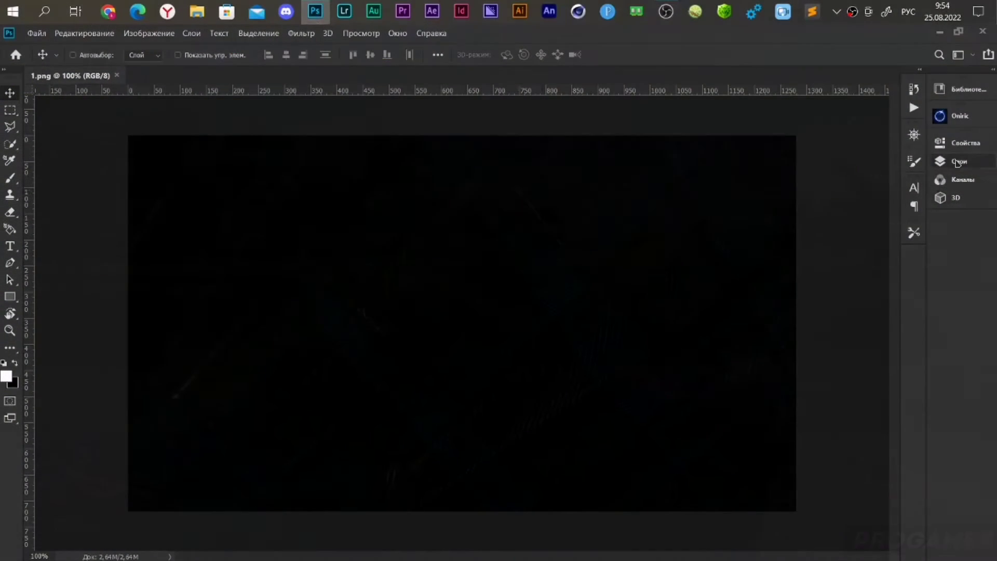
# Step: Open the images 2.png, 3.png and 4.png from the конструктор folder
pyautogui.click(959, 161)
pyautogui.click(958, 162)
pyautogui.click(37, 33)
pyautogui.click(52, 58)
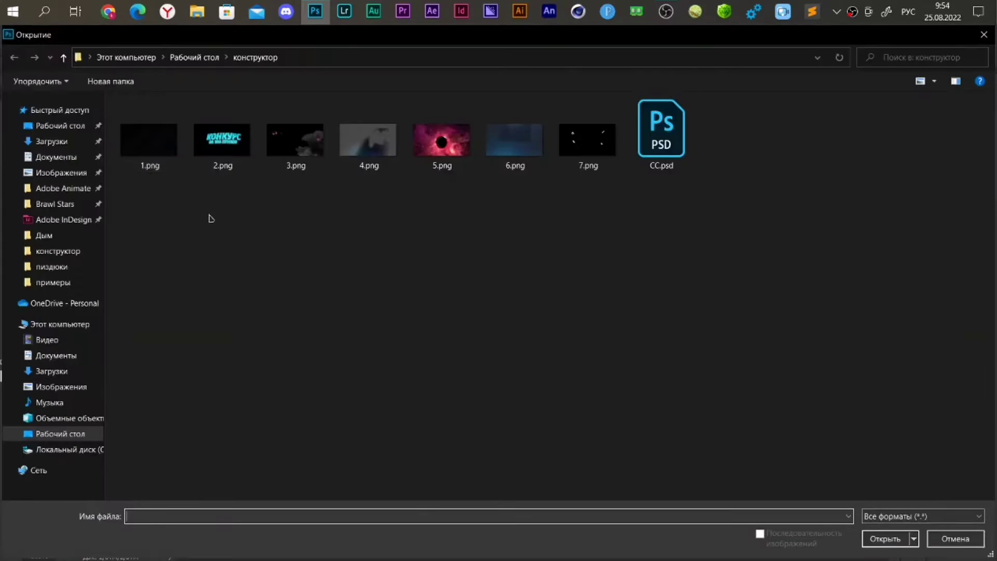
pyautogui.moveTo(209, 216); pyautogui.dragTo(366, 150)
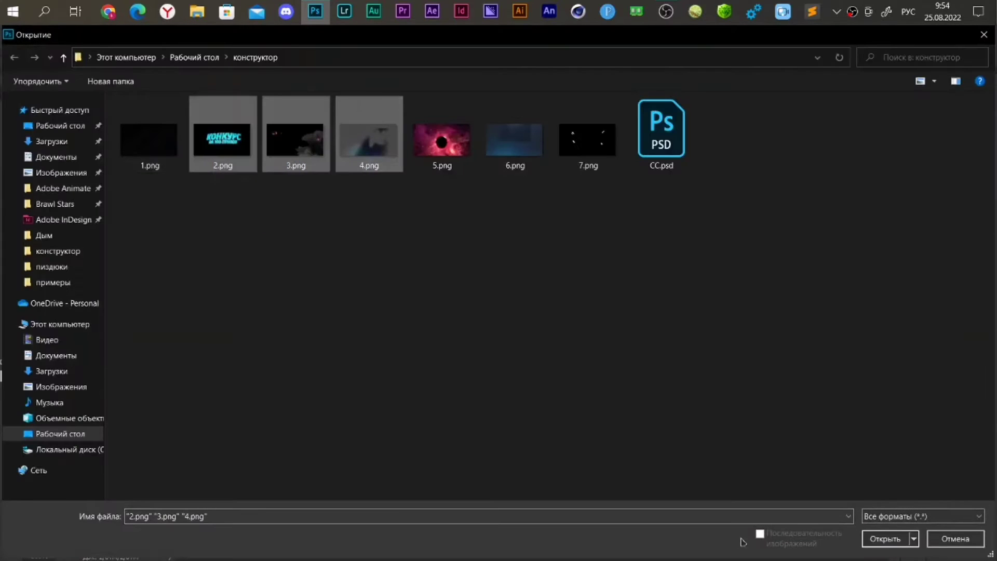
pyautogui.click(899, 537)
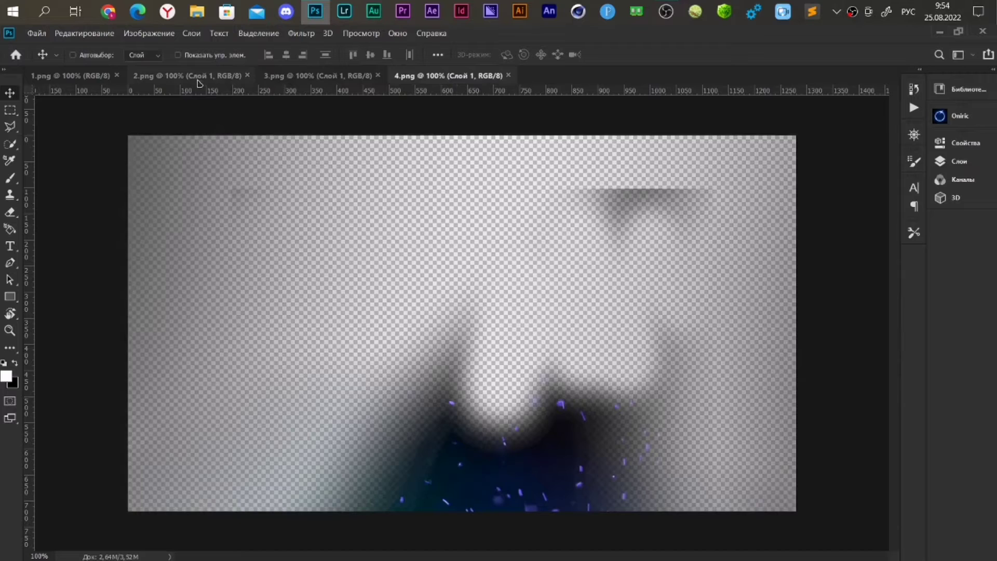
# Step: Copy the title image from 2.png into the 1.png document and centre it horizontally and vertically on the canvas
pyautogui.click(197, 77)
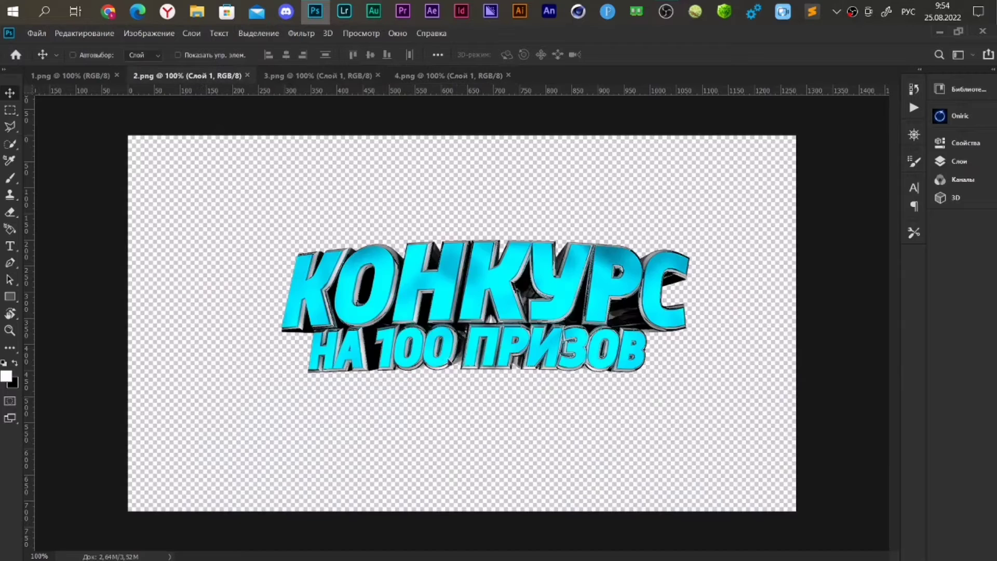
pyautogui.click(75, 76)
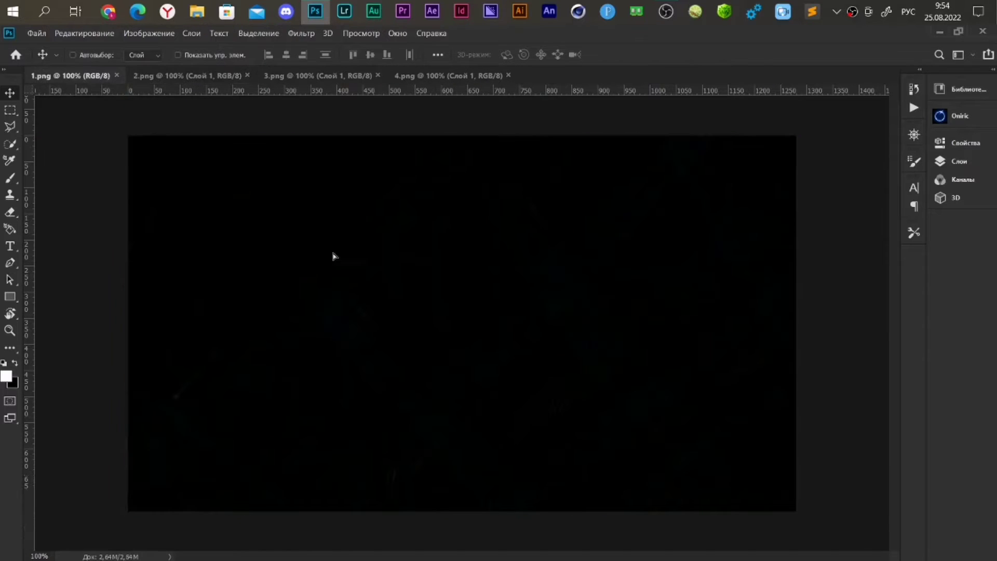
pyautogui.hotkey('ctrl', 'v')
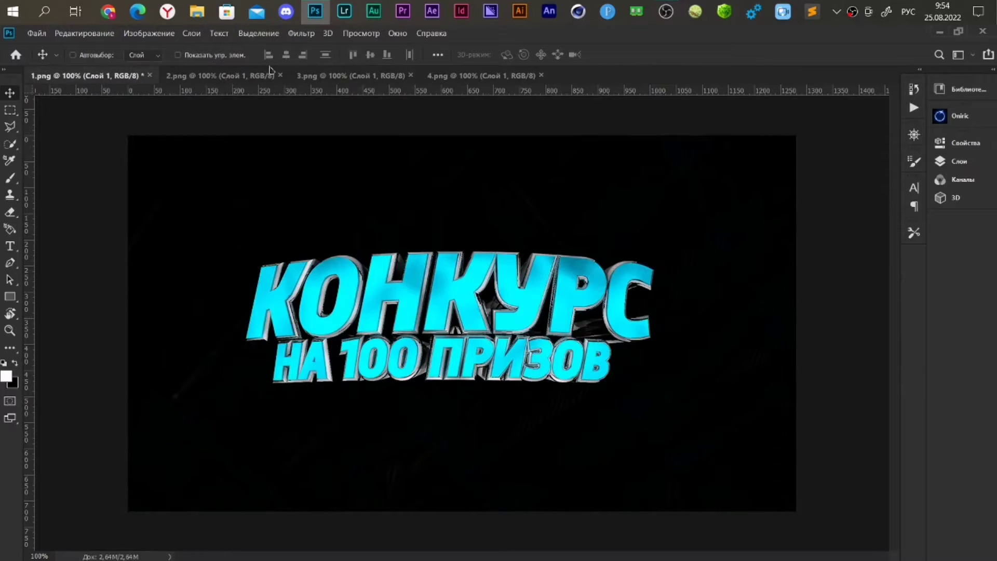
pyautogui.hotkey('ctrl', 'a')
pyautogui.click(286, 55)
pyautogui.click(371, 55)
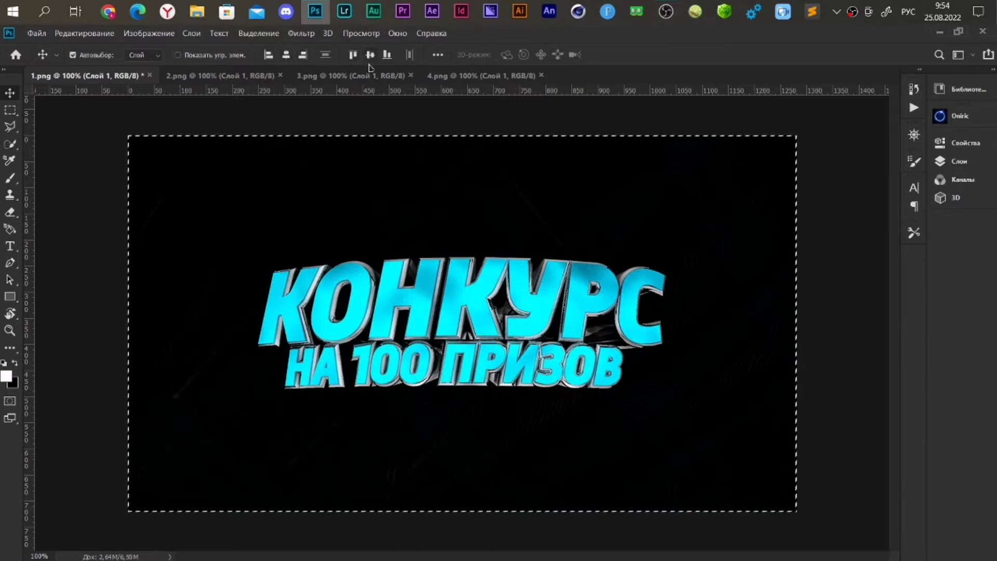
# Step: Copy the sparks image from 3.png into 1.png, centre it on the canvas, deselect and shift it slightly down
pyautogui.click(347, 76)
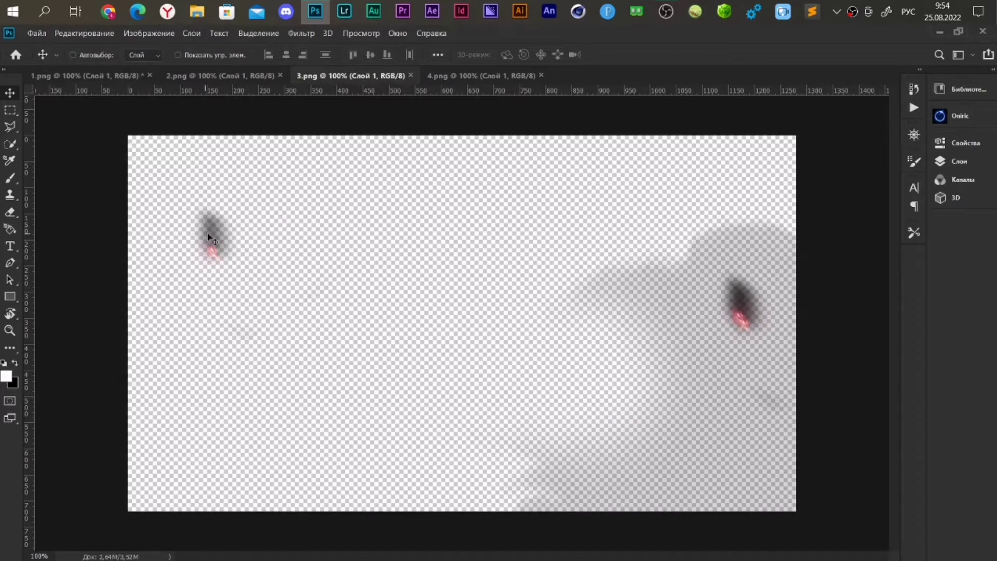
pyautogui.moveTo(209, 238); pyautogui.dragTo(337, 277)
pyautogui.scroll(-3, 300, 138)
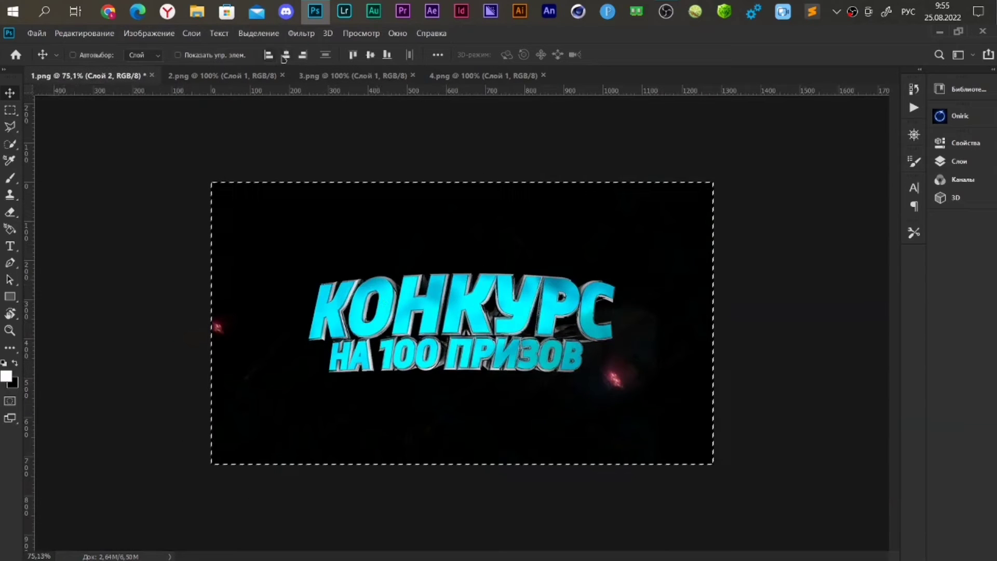
pyautogui.click(285, 56)
pyautogui.click(368, 55)
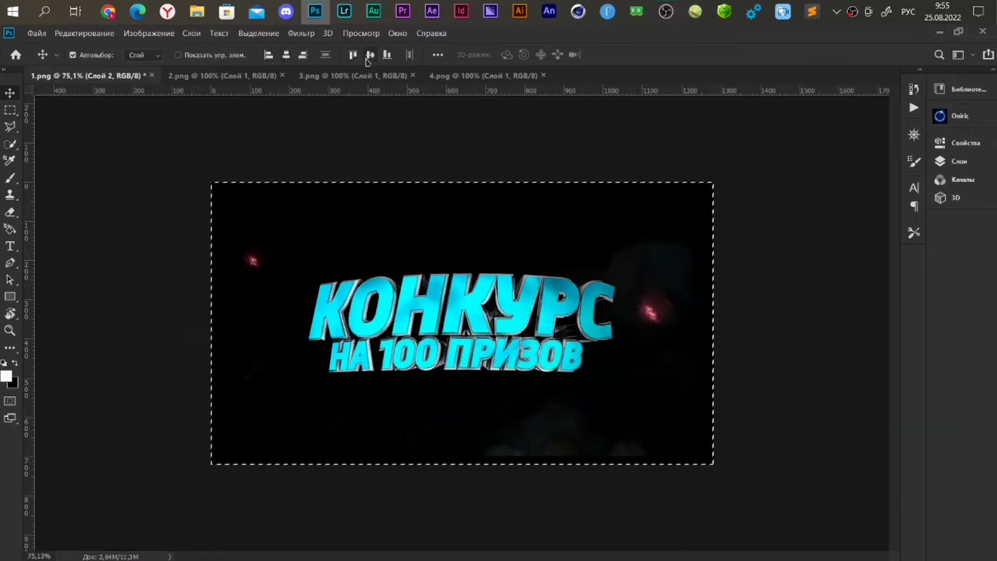
pyautogui.hotkey('ctrl', 'd')
pyautogui.moveTo(556, 413); pyautogui.dragTo(556, 422)
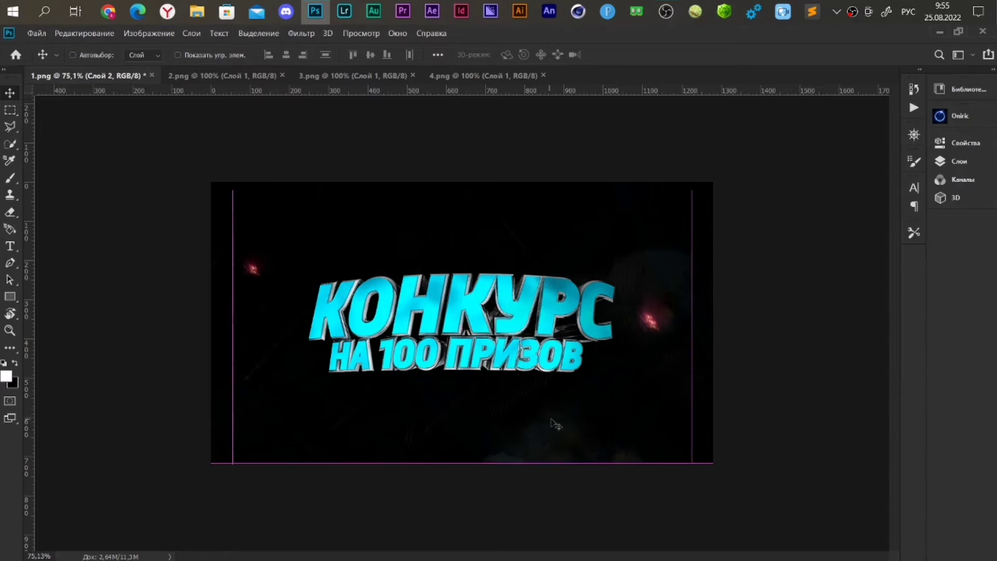
# Step: Set the sparks layer's blending mode to Линейный осветлитель (добавить)
pyautogui.click(960, 162)
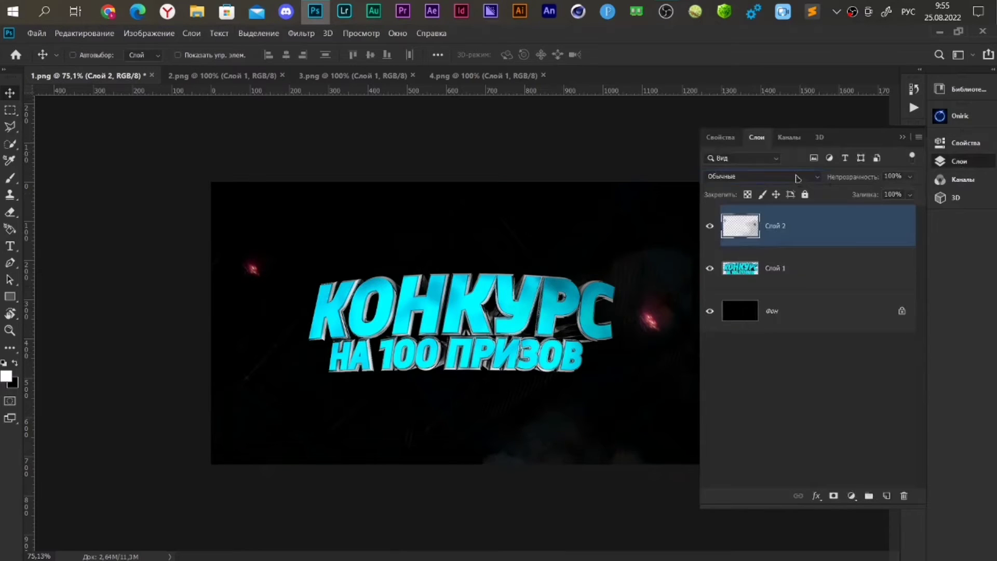
pyautogui.click(797, 178)
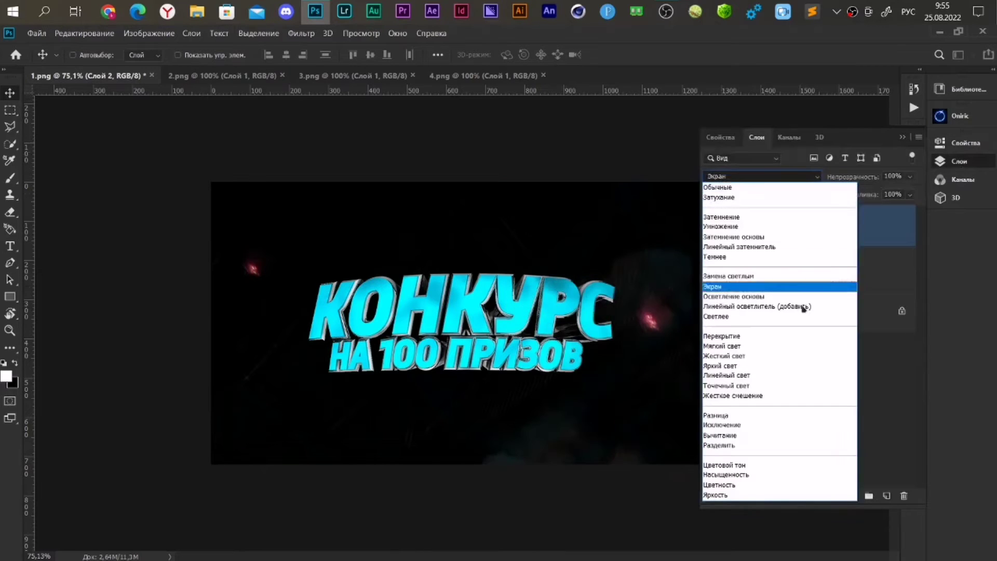
pyautogui.click(777, 307)
pyautogui.click(905, 137)
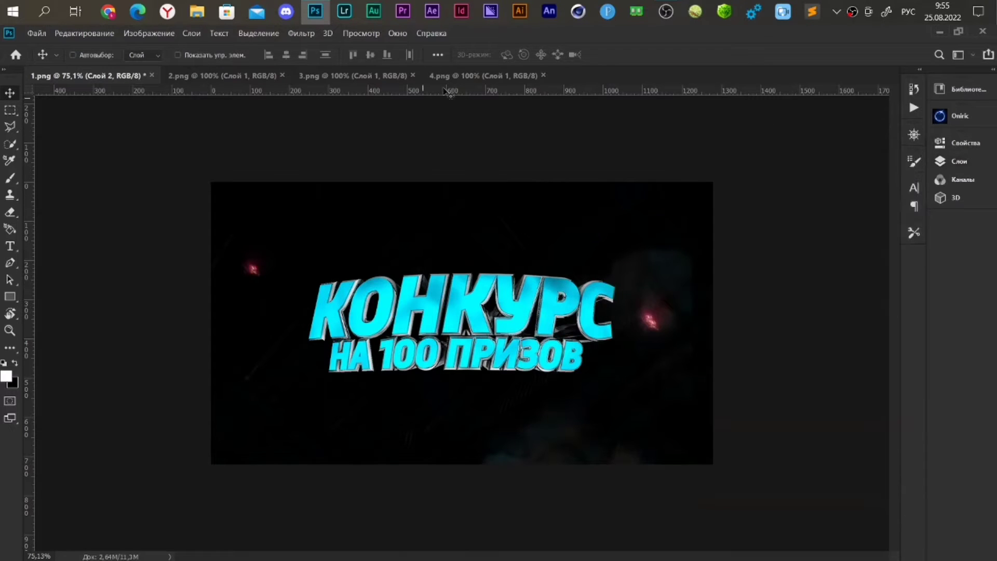
# Step: Copy the smoke and particles image from 4.png into 1.png, centre it on the canvas and deselect
pyautogui.click(472, 76)
pyautogui.moveTo(414, 357); pyautogui.dragTo(530, 352)
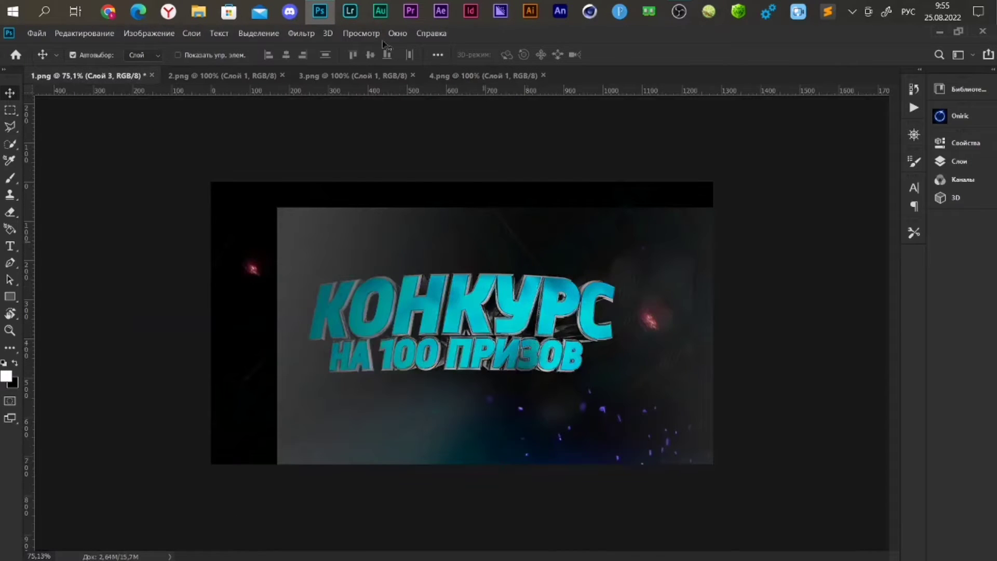
pyautogui.hotkey('ctrl', 'a')
pyautogui.click(286, 55)
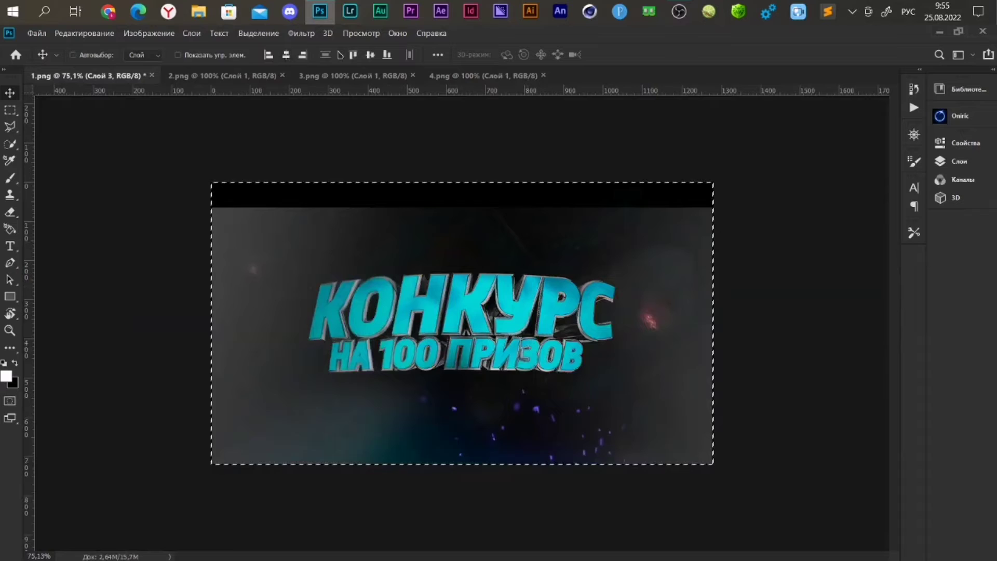
pyautogui.click(368, 55)
pyautogui.hotkey('ctrl', 'd')
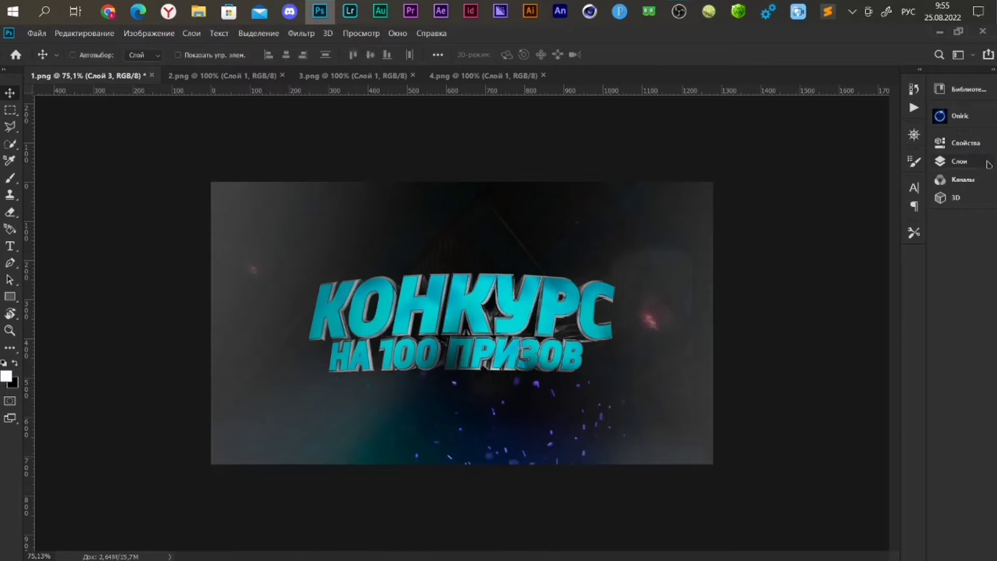
# Step: Set the smoke and particles layer, Слой 3, to the Линейный осветлитель (добавить) blending mode
pyautogui.click(988, 164)
pyautogui.click(791, 183)
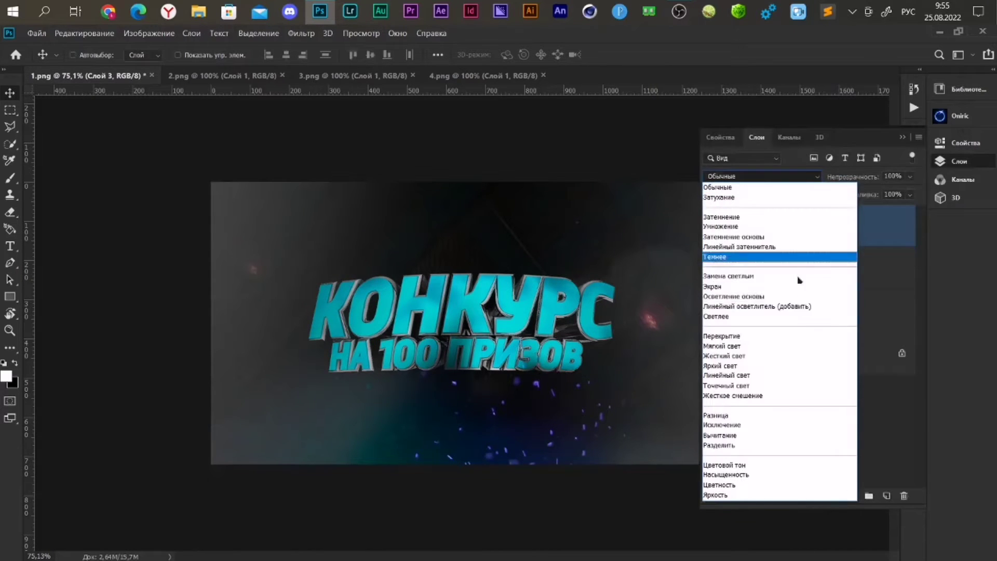
pyautogui.click(800, 309)
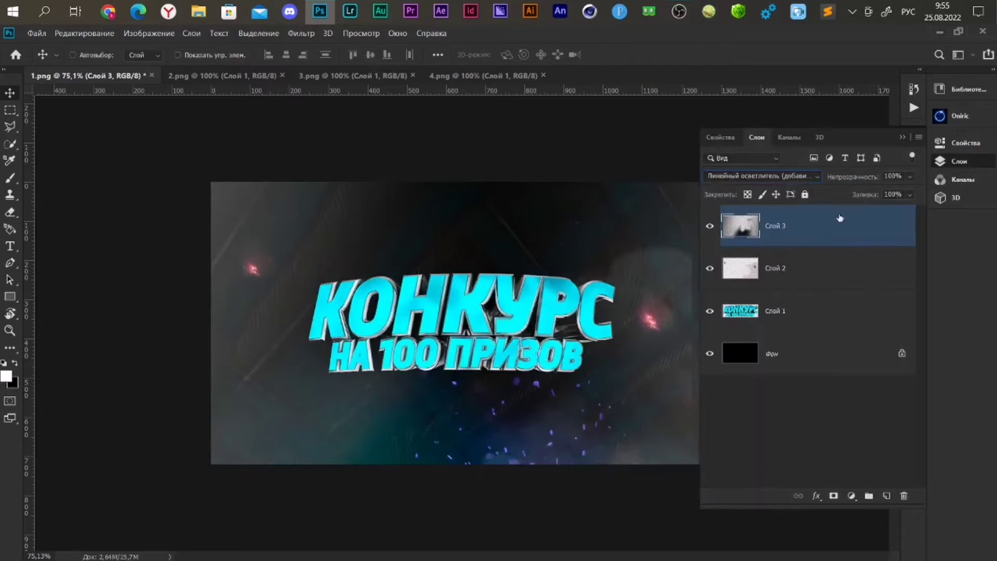
pyautogui.click(904, 139)
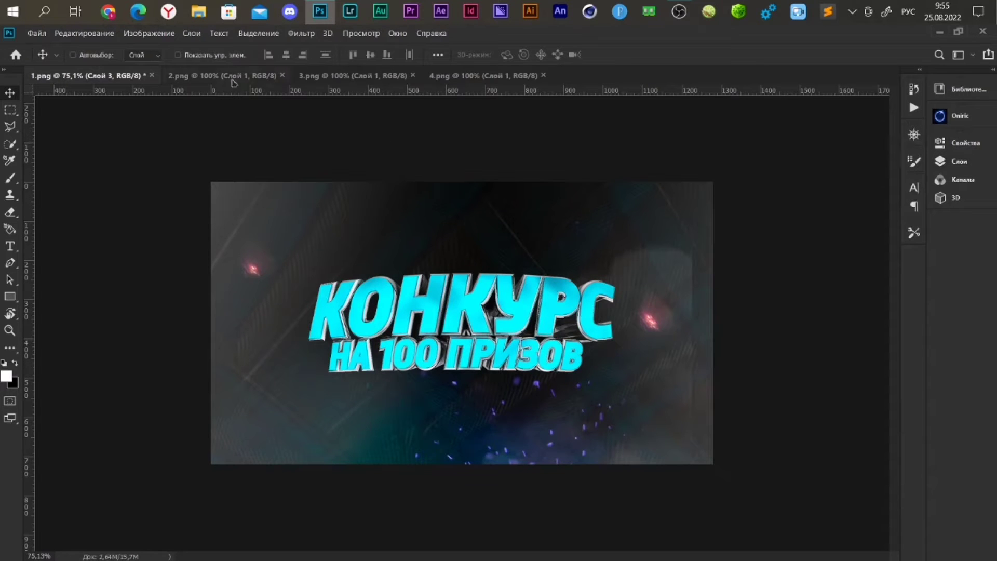
# Step: Close the source documents 2.png, 3.png and 4.png, leaving 1.png open
pyautogui.click(283, 75)
pyautogui.click(283, 75)
pyautogui.click(283, 75)
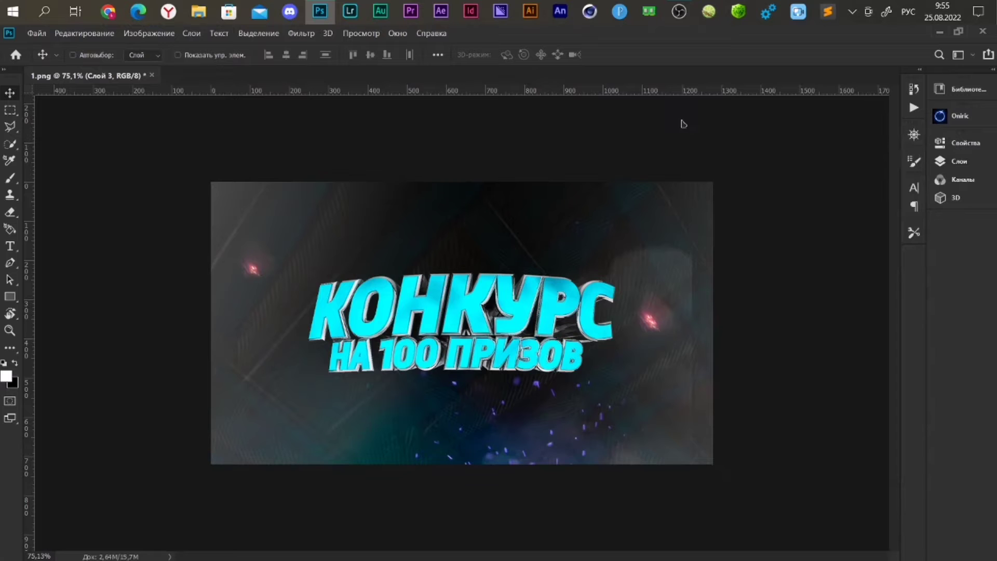
# Step: Change the blending mode of the sparks layer, Слой 2, to Жесткий свет and make Слой 3 active again
pyautogui.click(976, 162)
pyautogui.click(877, 255)
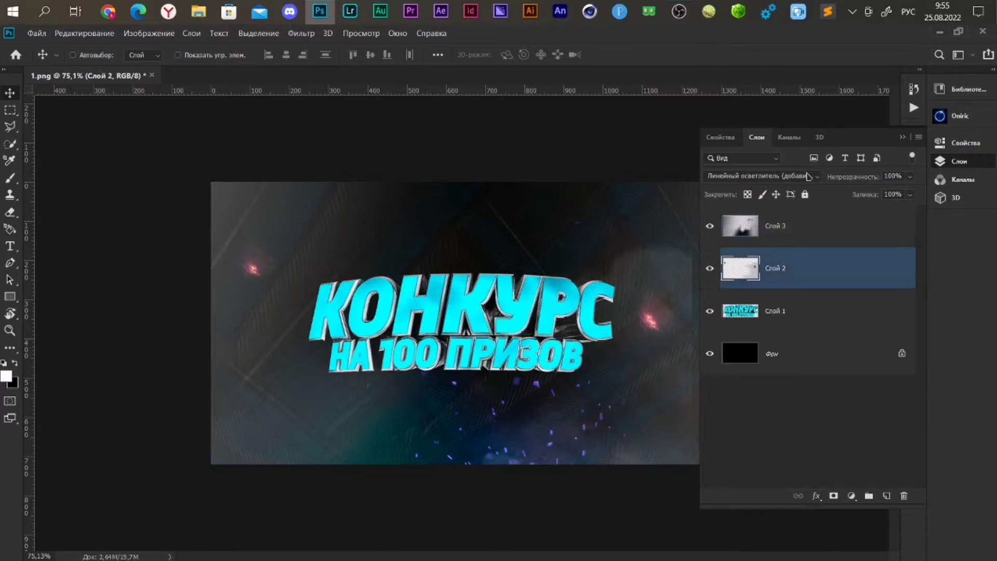
pyautogui.click(790, 176)
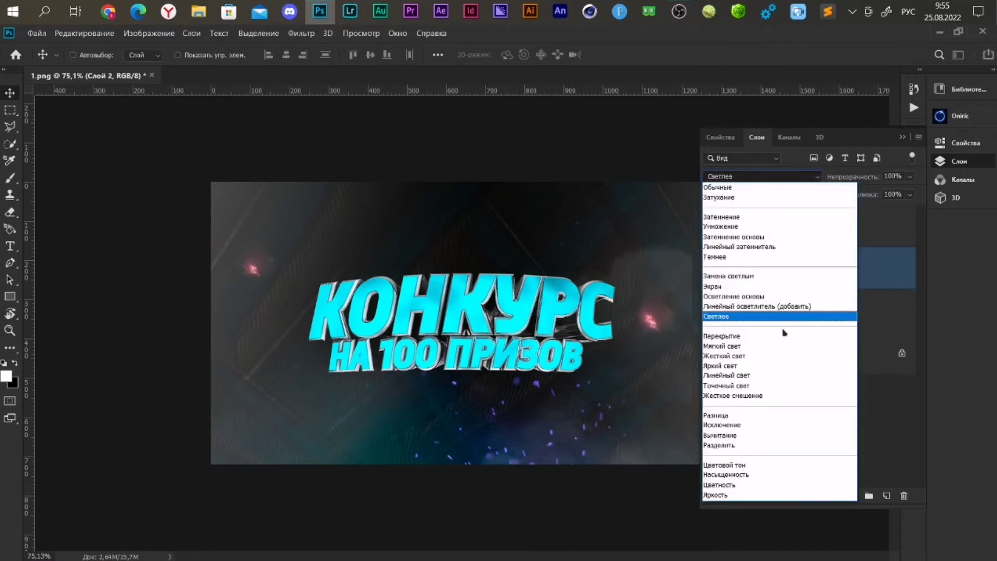
pyautogui.click(768, 357)
pyautogui.click(832, 218)
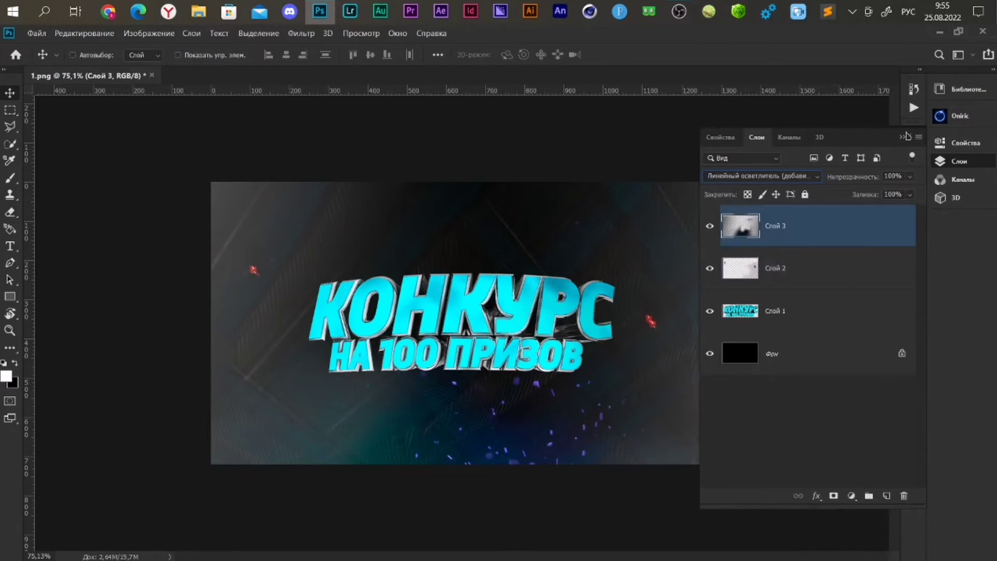
pyautogui.click(903, 138)
# Step: Open the images 5.png, 6.png and 7.png from the конструктор folder
pyautogui.click(39, 34)
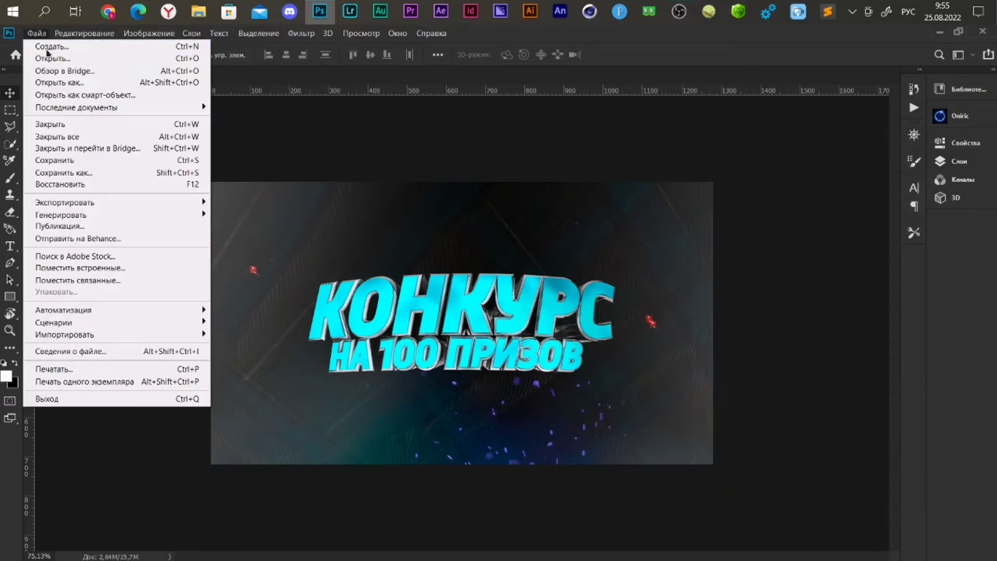
pyautogui.click(55, 60)
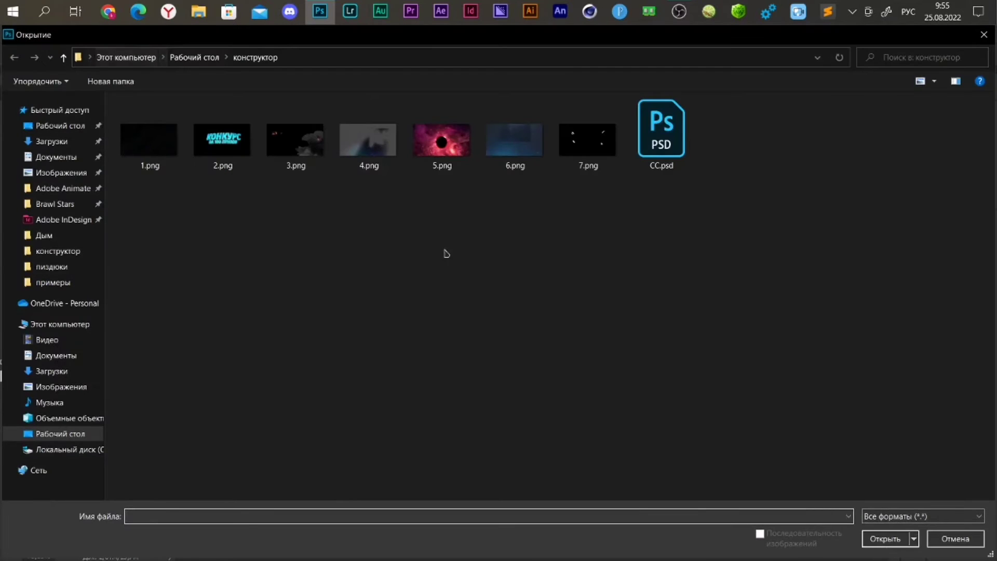
pyautogui.moveTo(436, 201); pyautogui.dragTo(578, 156)
pyautogui.click(886, 539)
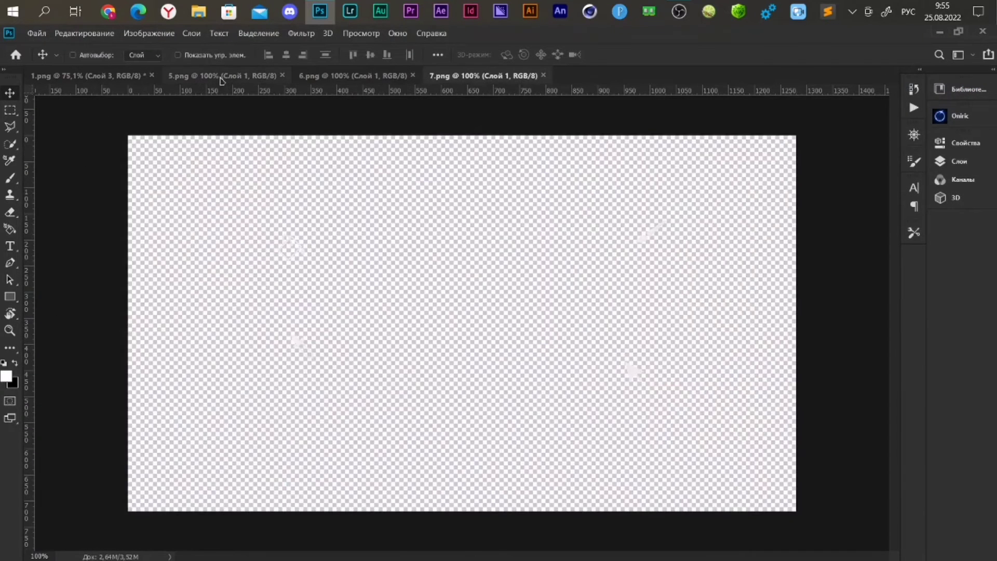
# Step: Copy the pink nebula image from 5.png into 1.png, centre it on the canvas and deselect
pyautogui.click(221, 77)
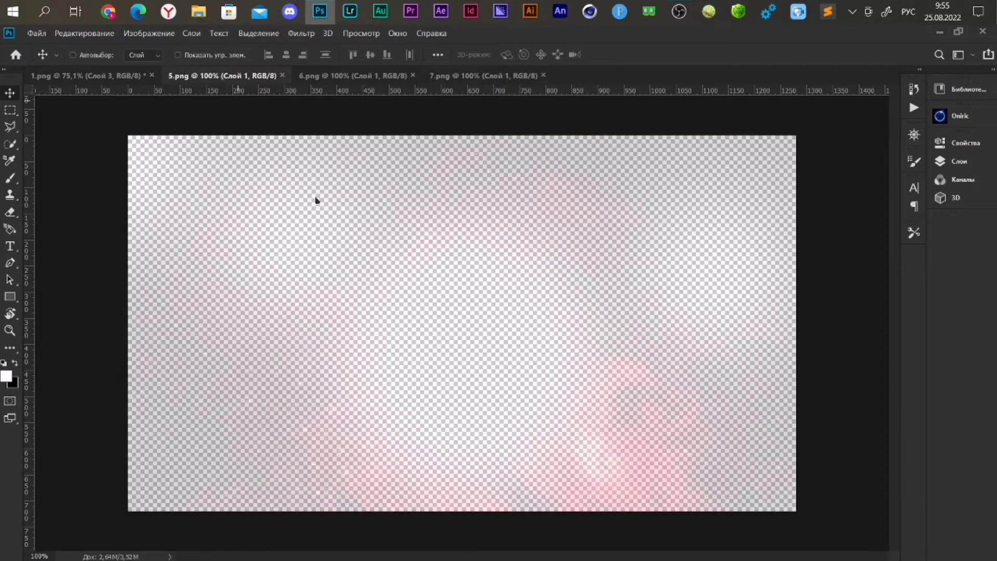
pyautogui.moveTo(207, 175); pyautogui.dragTo(347, 236)
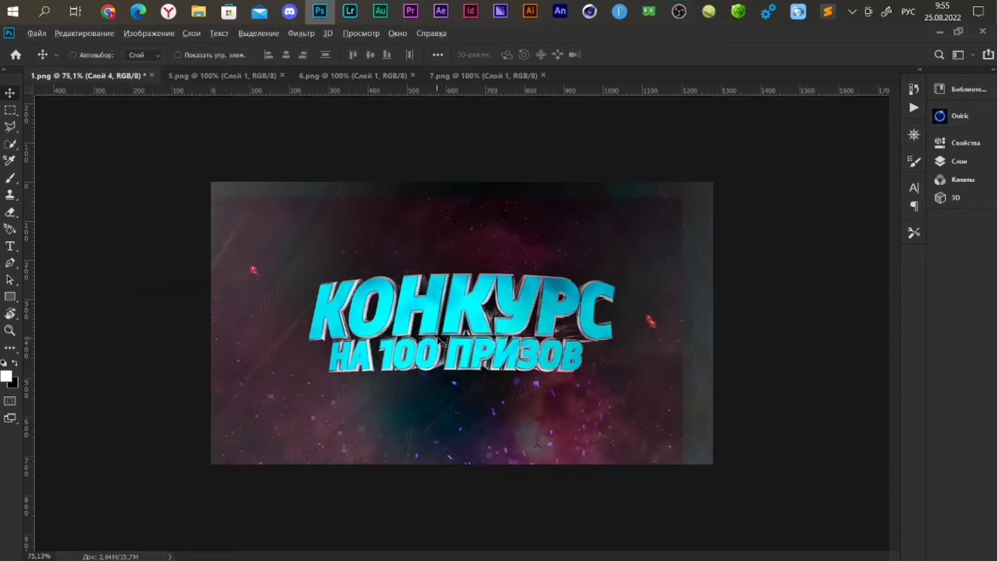
pyautogui.hotkey('ctrl', 'a')
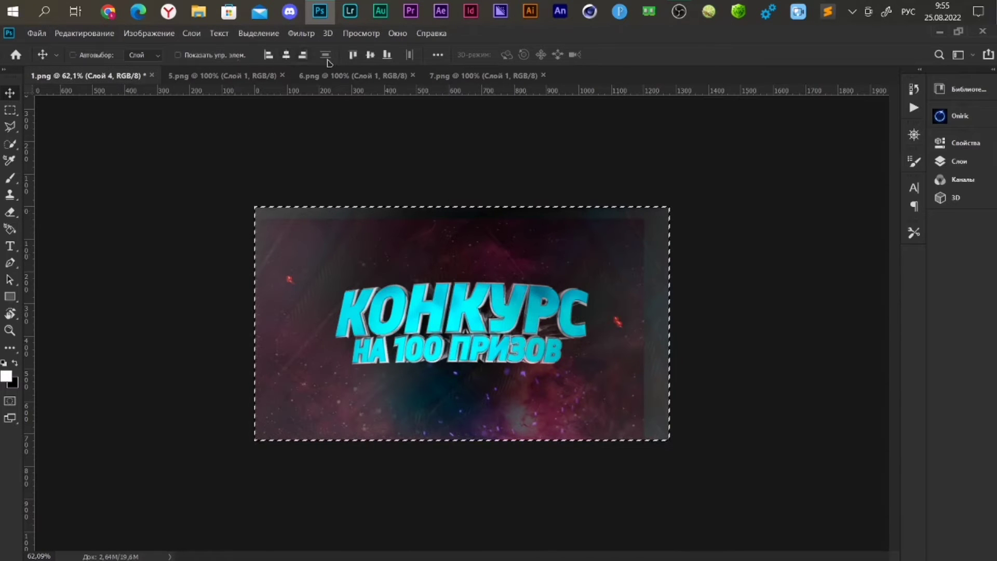
pyautogui.click(371, 55)
pyautogui.hotkey('ctrl', 'd')
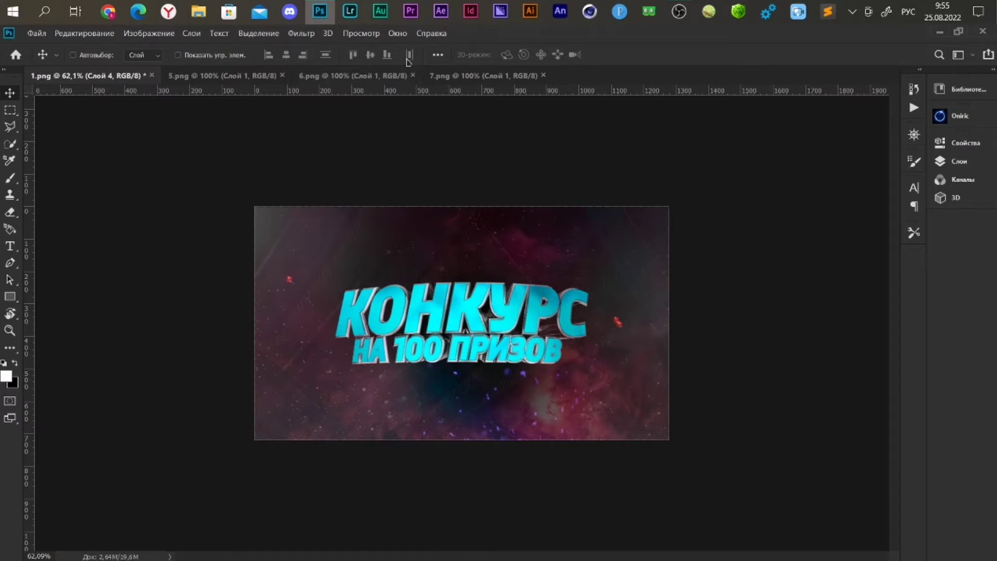
# Step: Set the nebula layer, Слой 4, to the Линейный осветлитель (добавить) blending mode
pyautogui.click(980, 164)
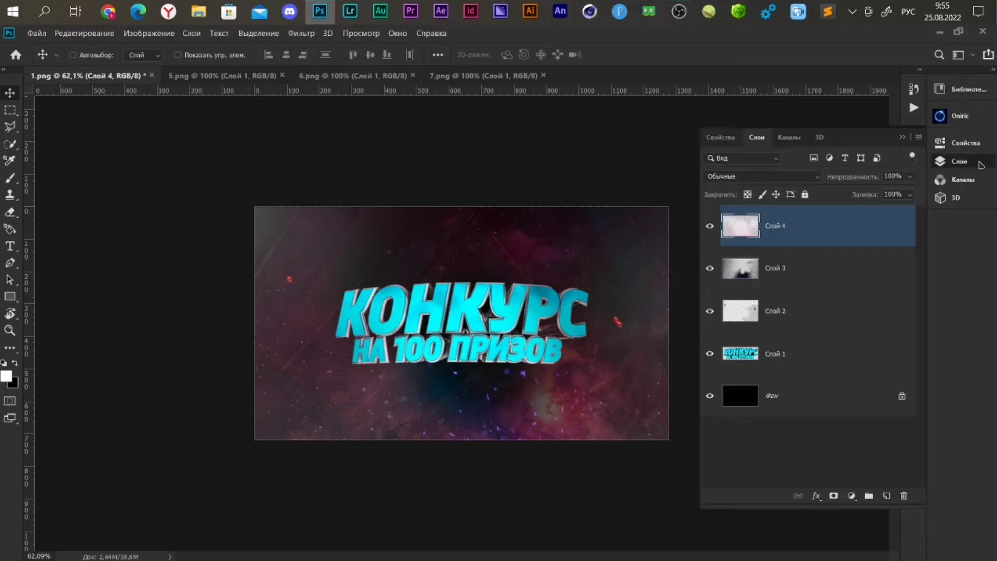
pyautogui.click(818, 177)
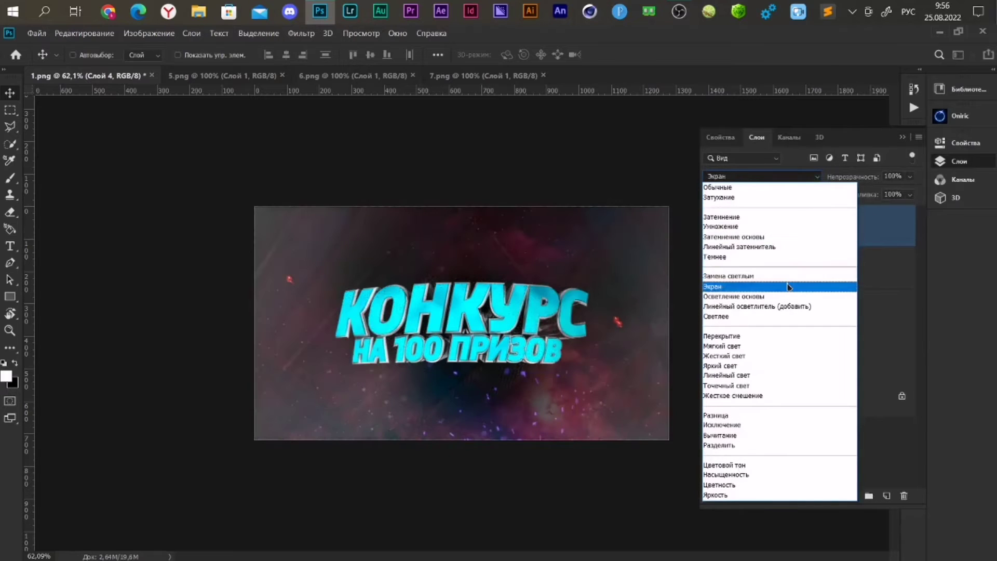
pyautogui.click(774, 306)
pyautogui.click(903, 139)
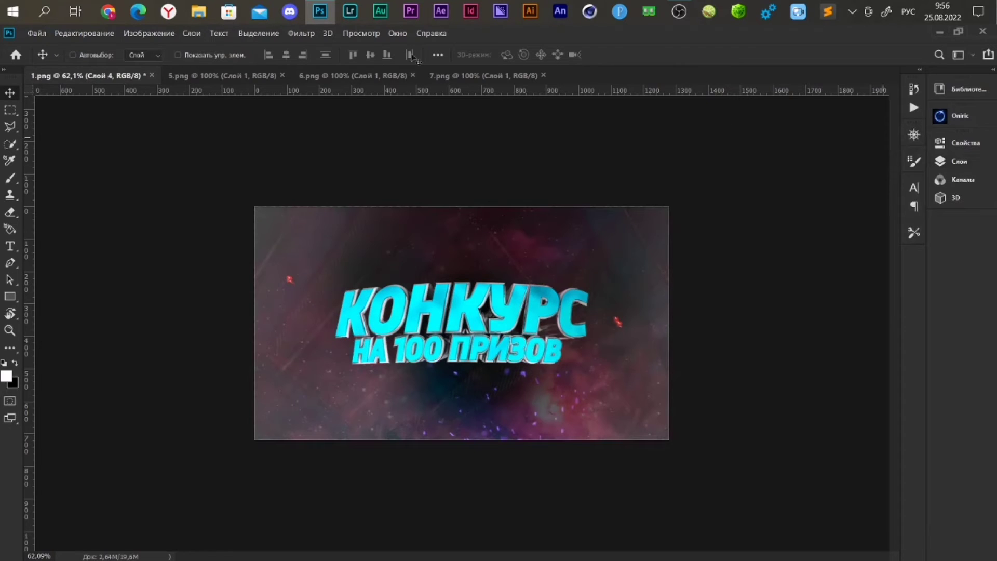
# Step: Copy the dark blue overlay image from 6.png into 1.png, centre it on the canvas and deselect
pyautogui.click(381, 78)
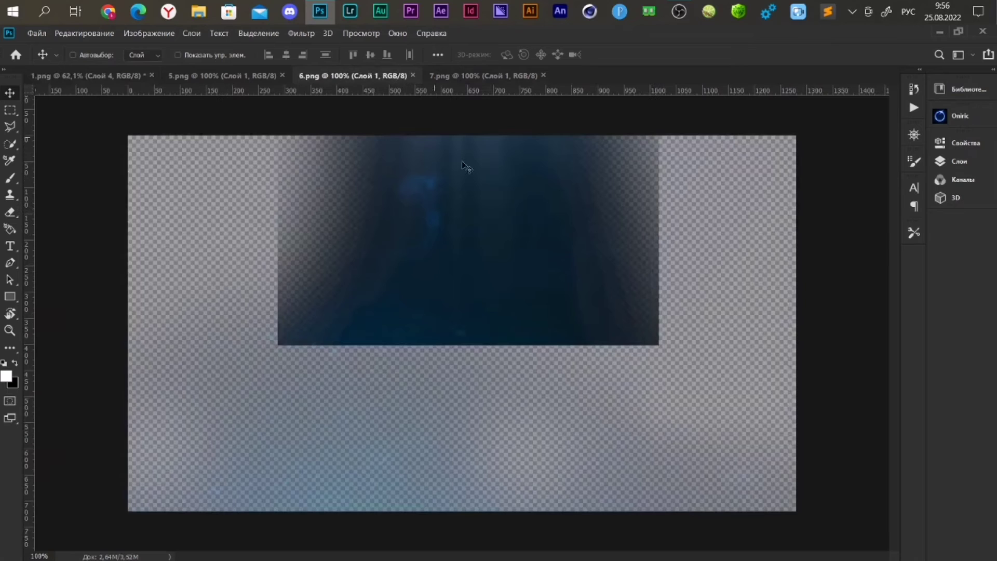
pyautogui.moveTo(125, 77); pyautogui.dragTo(509, 317)
pyautogui.scroll(-2, 504, 316)
pyautogui.hotkey('ctrl', 'a')
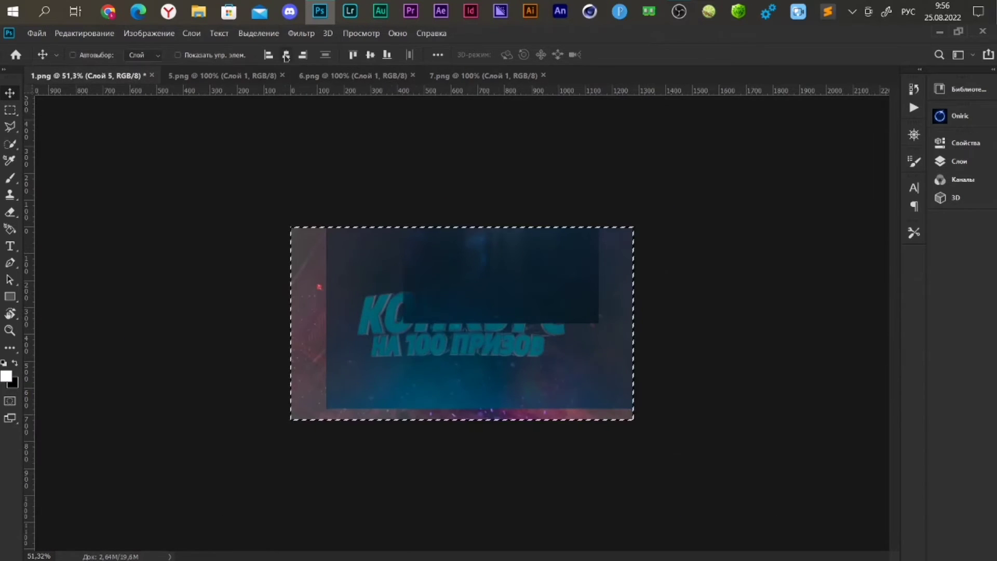
pyautogui.click(285, 55)
pyautogui.click(371, 55)
pyautogui.hotkey('ctrl', 'd')
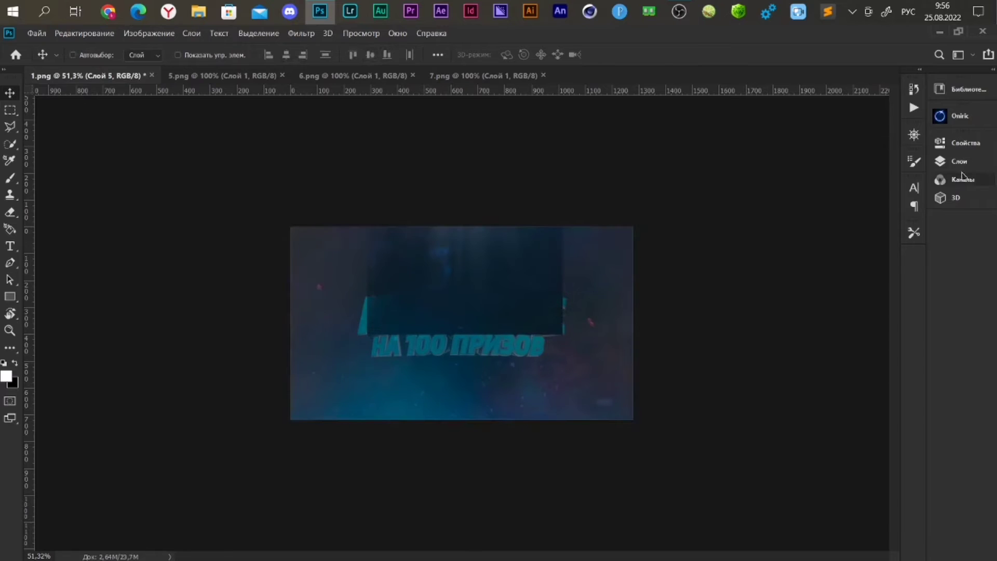
# Step: Set the blue overlay layer, Слой 5, to the Осветление основы blending mode
pyautogui.click(959, 162)
pyautogui.click(762, 177)
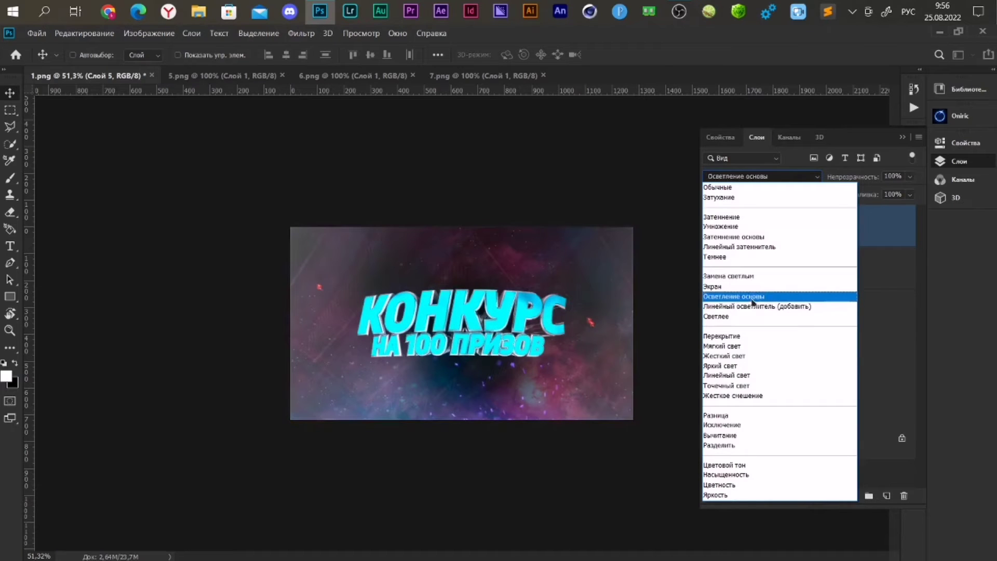
pyautogui.click(752, 299)
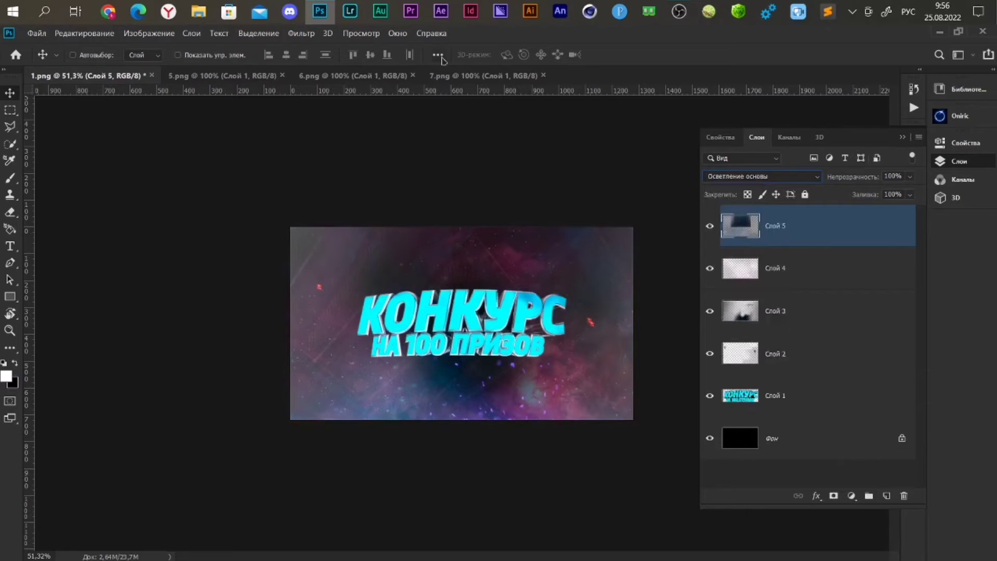
# Step: Copy the white tool icons from 7.png into 1.png, centre them on the canvas and deselect
pyautogui.click(468, 76)
pyautogui.moveTo(503, 271); pyautogui.dragTo(119, 80)
pyautogui.moveTo(203, 164); pyautogui.dragTo(508, 358)
pyautogui.hotkey('ctrl', 'a')
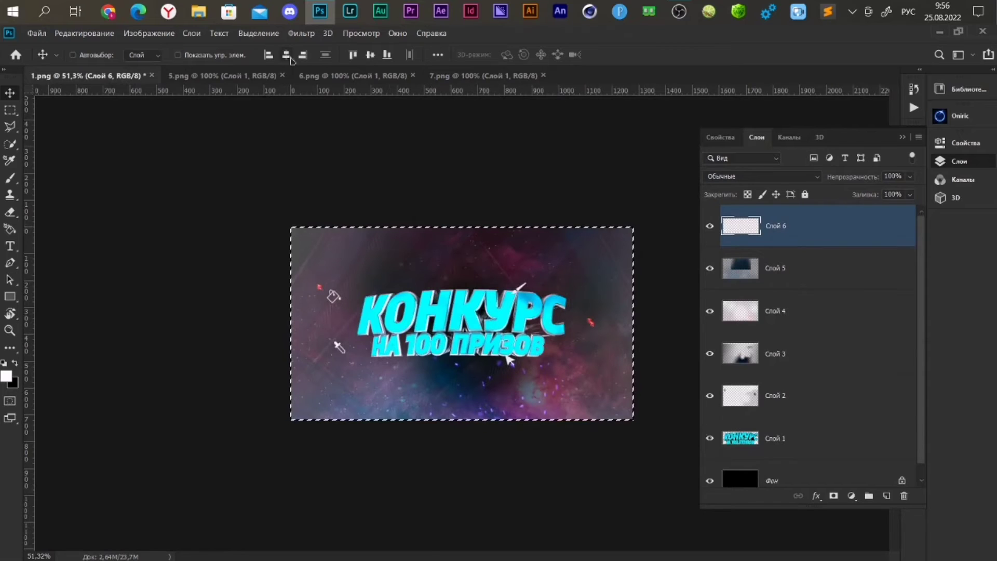
pyautogui.click(286, 55)
pyautogui.click(370, 55)
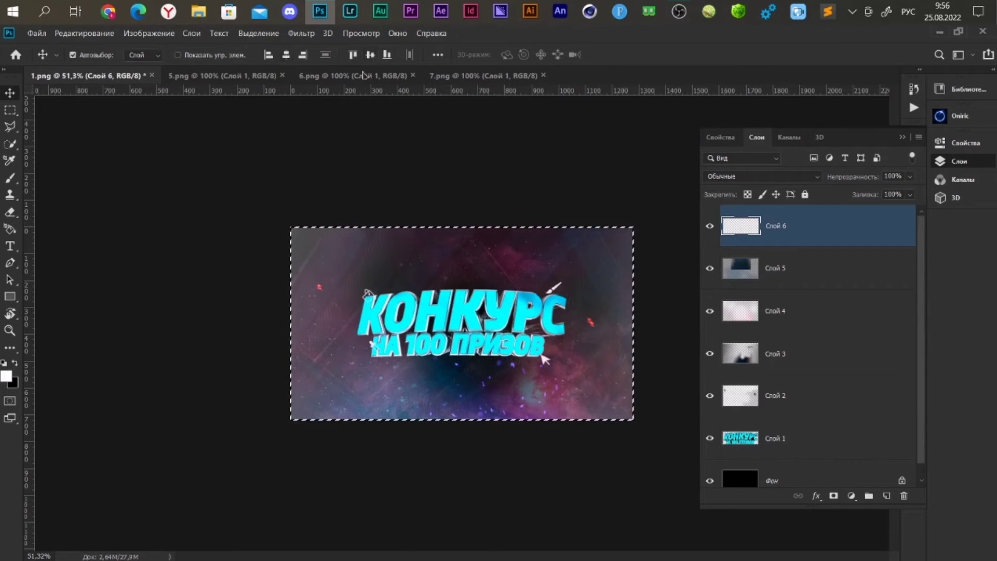
pyautogui.hotkey('ctrl', 'd')
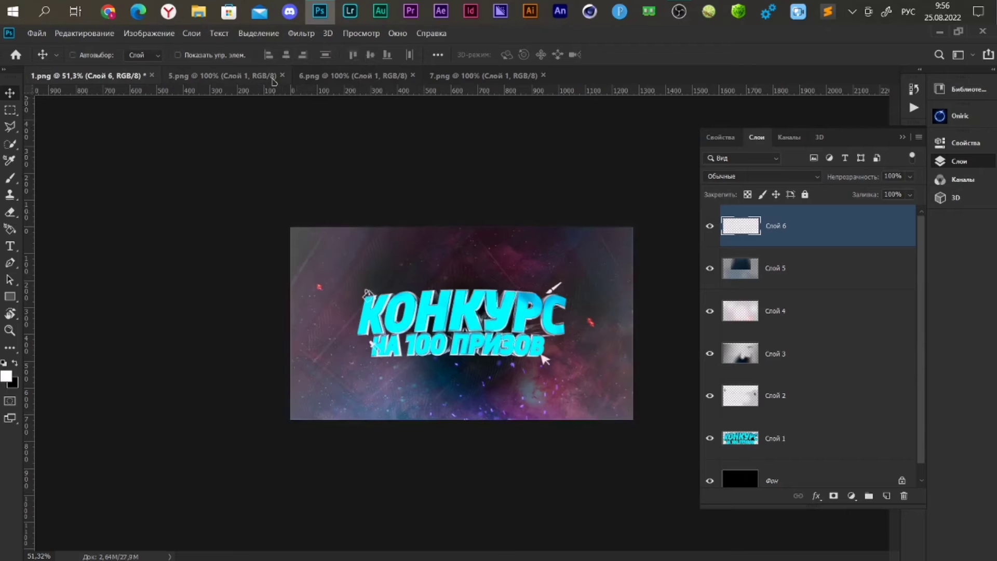
# Step: Close the 5.png, 6.png and 7.png documents and scale the tool icons layer, Слой 6, to about 116%
pyautogui.hotkey('ctrl', 'alt', 'w')
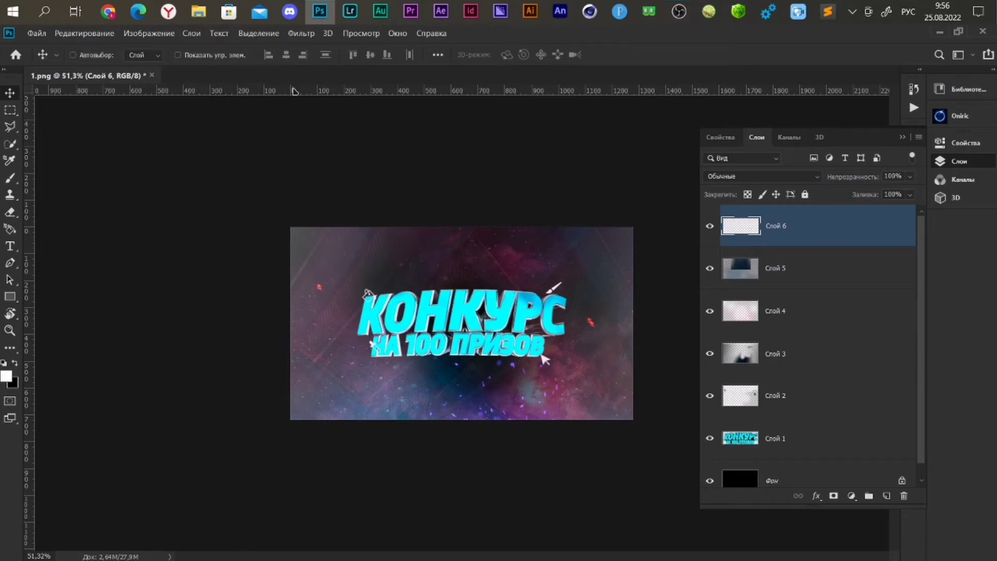
pyautogui.hotkey('ctrl', 't')
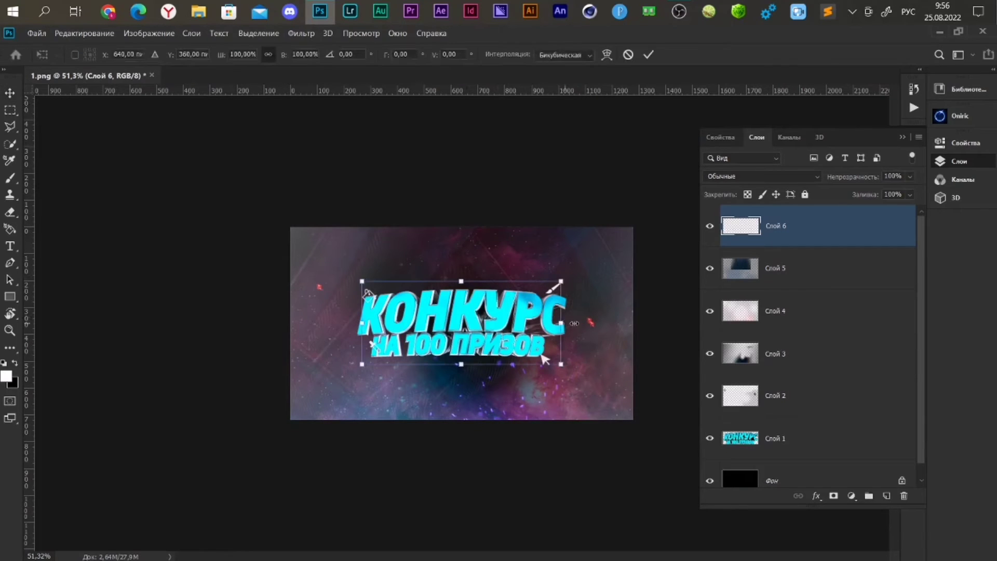
pyautogui.moveTo(574, 323); pyautogui.dragTo(589, 323)
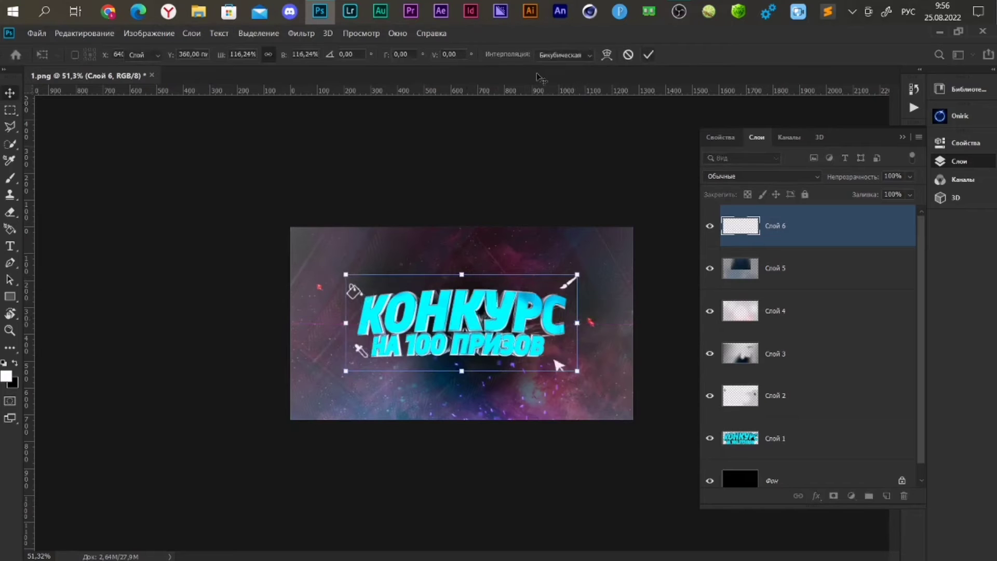
pyautogui.press('Return')
# Step: Open CC.psd from the конструктор folder and copy its Photo Editing CC group into 1.png above Слой 6
pyautogui.click(36, 33)
pyautogui.click(45, 56)
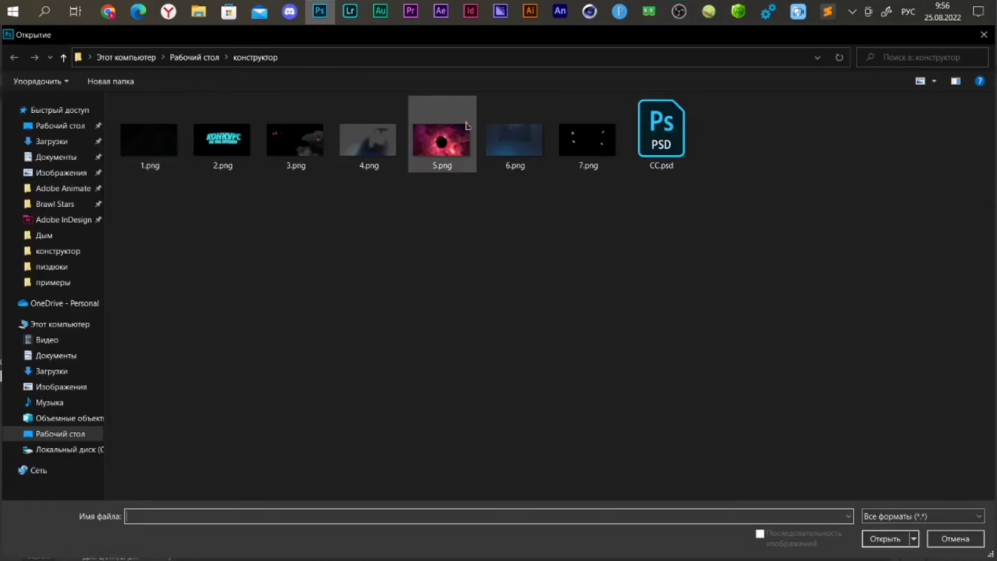
pyautogui.click(657, 133)
pyautogui.click(878, 532)
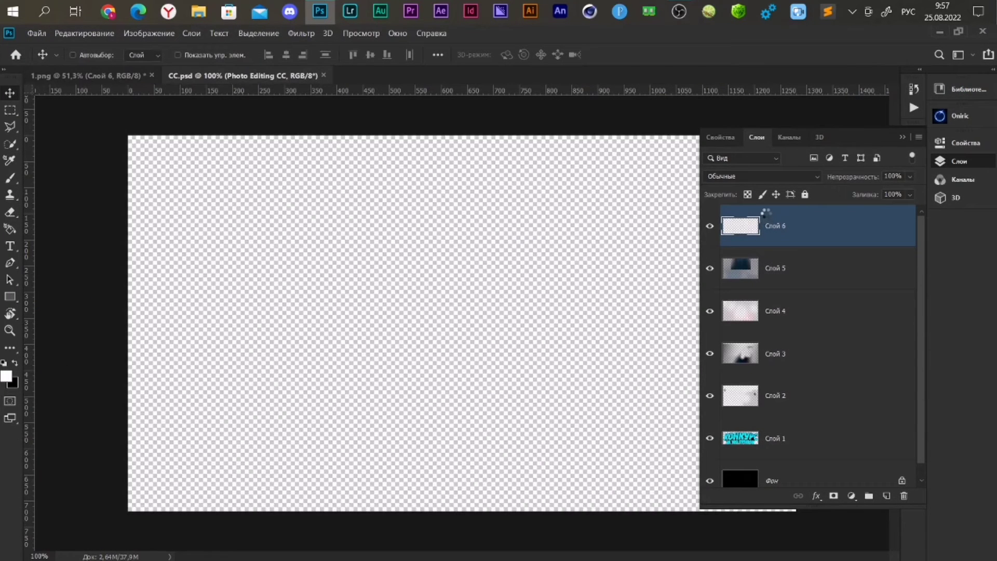
pyautogui.moveTo(768, 218); pyautogui.dragTo(549, 227)
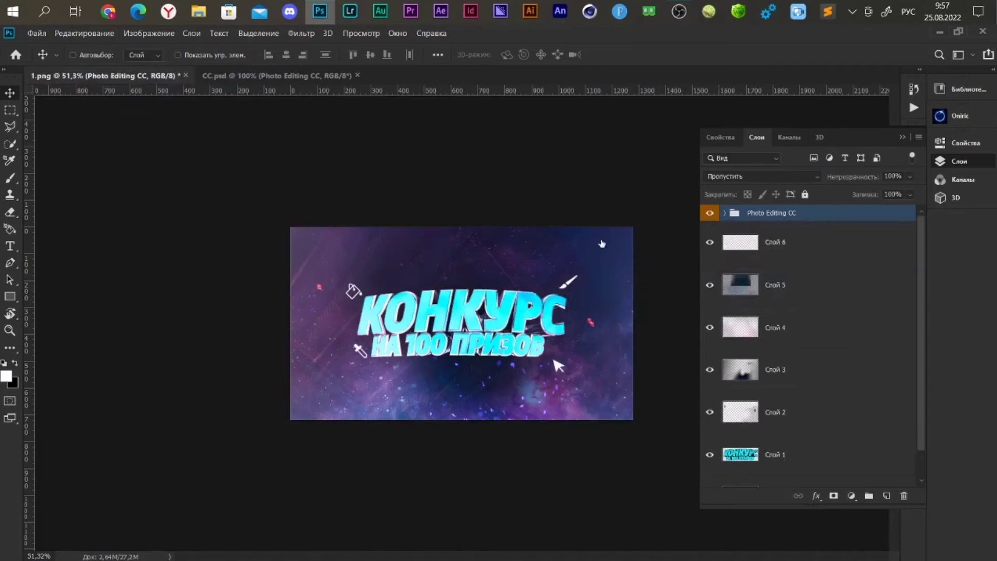
# Step: Merge everything from the Photo Editing CC group down to the Фон layer into a single layer
pyautogui.scroll(1, 598, 245)
pyautogui.scroll(-1, 803, 268)
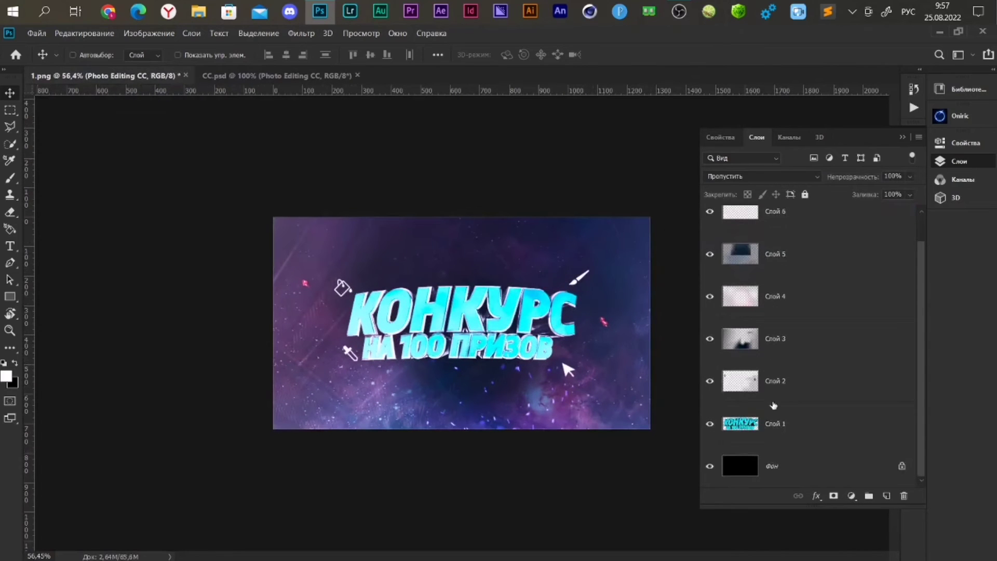
pyautogui.keyDown('shift'); pyautogui.click(797, 478); pyautogui.keyUp('shift')
pyautogui.hotkey('ctrl', 'e')
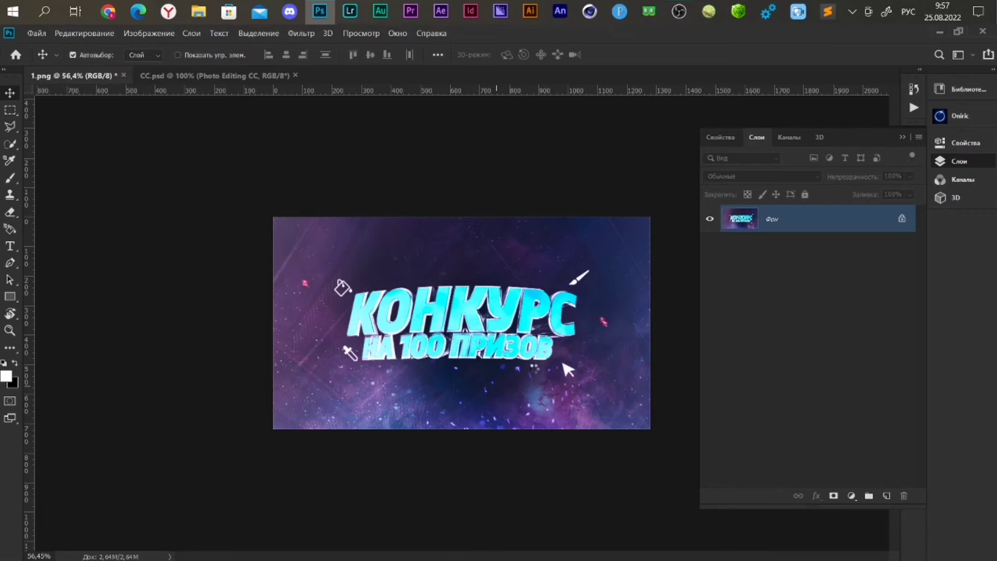
# Step: Open the merged banner in the Camera Raw filter and show its presets
pyautogui.hotkey('ctrl', 'shift', 'a')
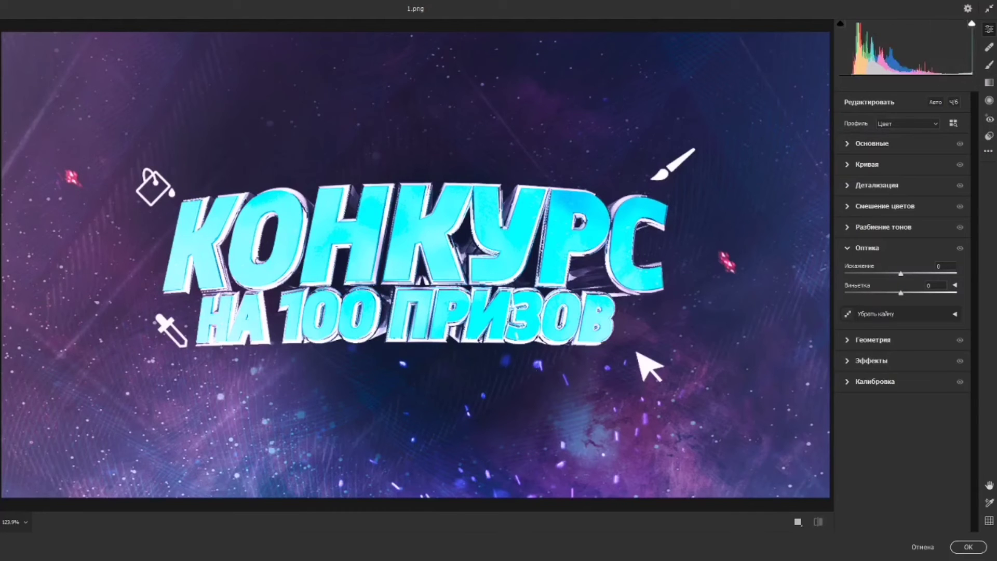
pyautogui.click(990, 136)
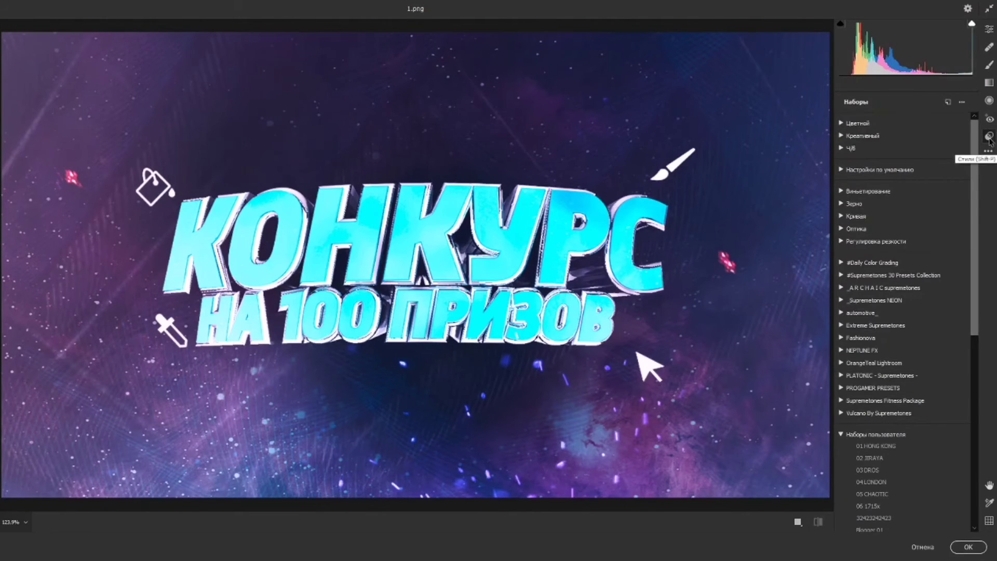
# Step: Try out the user presets on the banner, including 02 JIRAYA, 03 DROS, 05 CHAOTIC, Blogger 08, Calm 3 and Calm 4
pyautogui.click(883, 447)
pyautogui.click(894, 461)
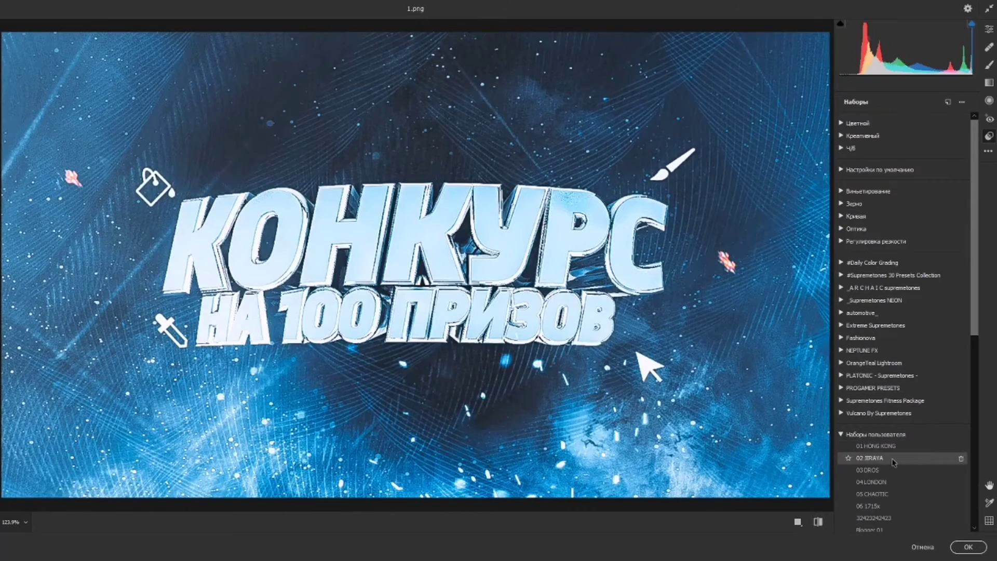
pyautogui.click(893, 471)
pyautogui.click(887, 495)
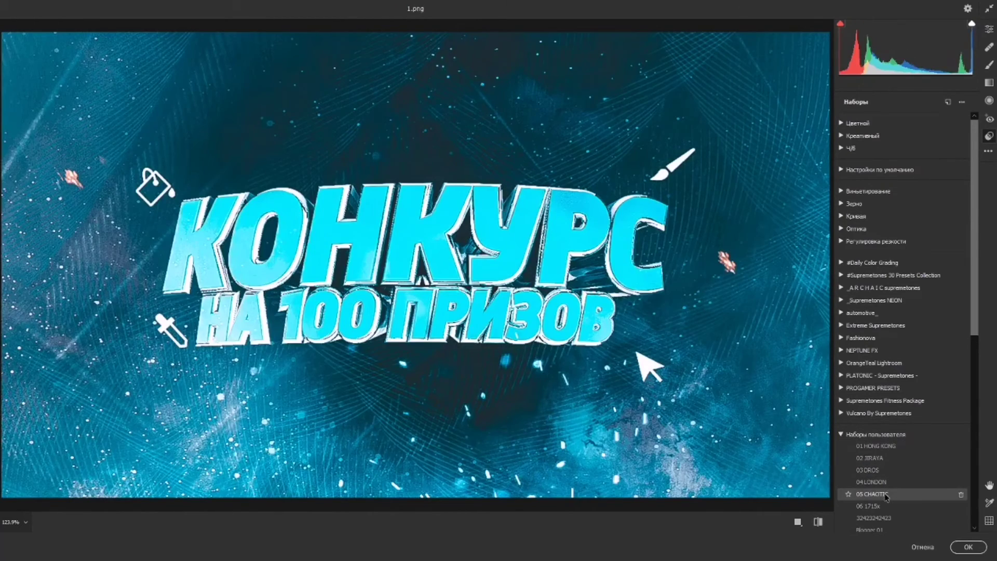
pyautogui.click(882, 508)
pyautogui.scroll(-2, 881, 508)
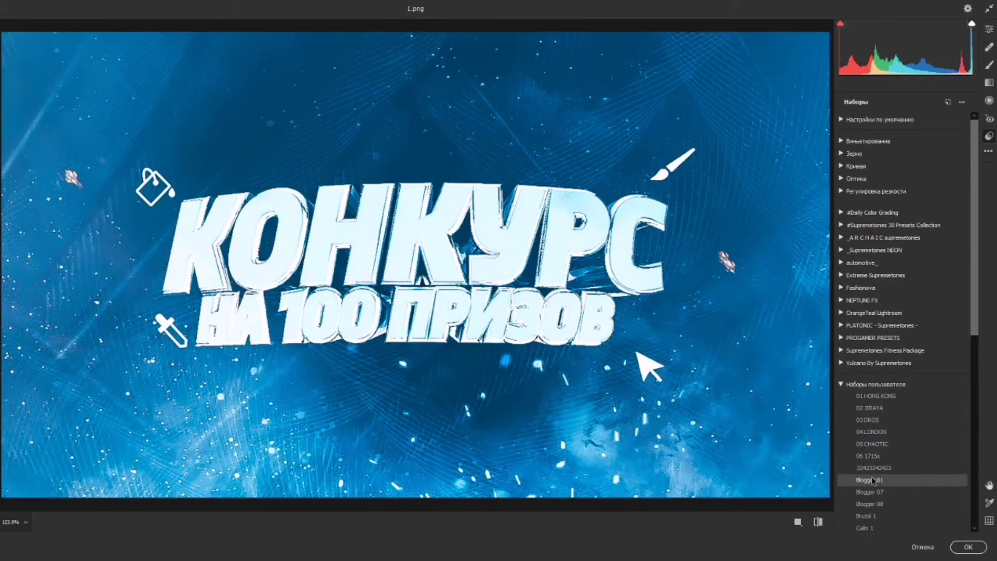
pyautogui.click(874, 480)
pyautogui.click(874, 505)
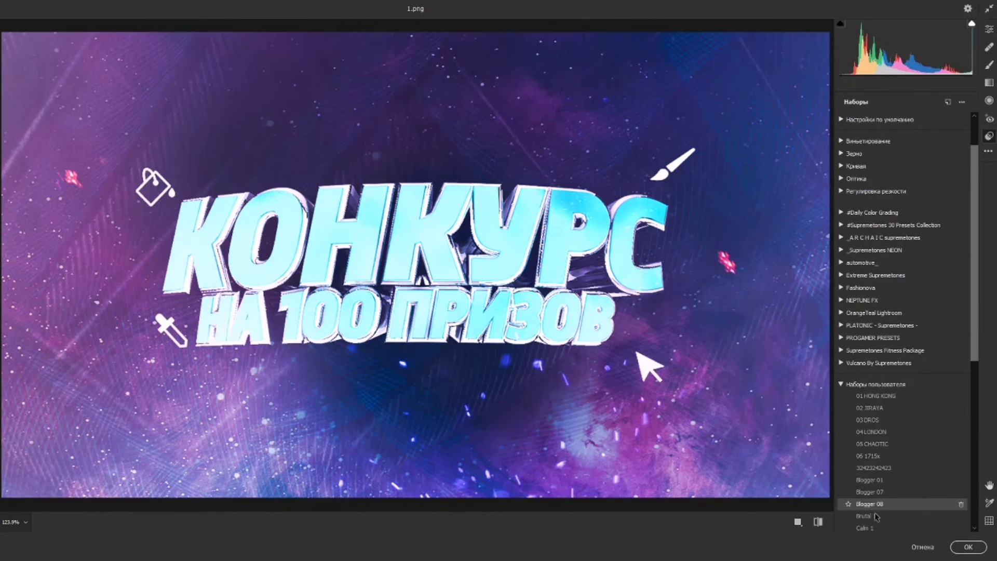
pyautogui.click(872, 492)
pyautogui.scroll(-1, 878, 501)
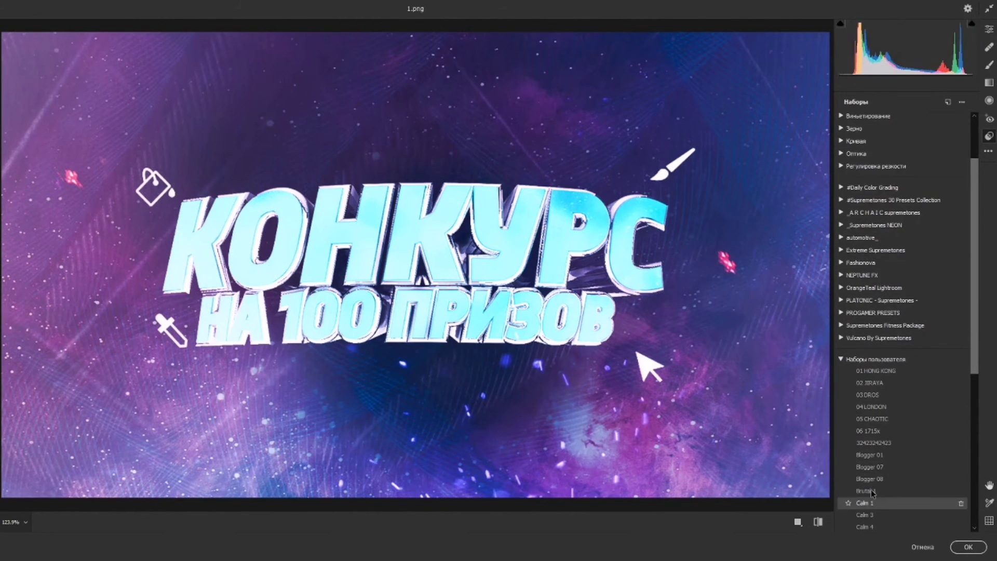
pyautogui.click(874, 490)
pyautogui.click(871, 514)
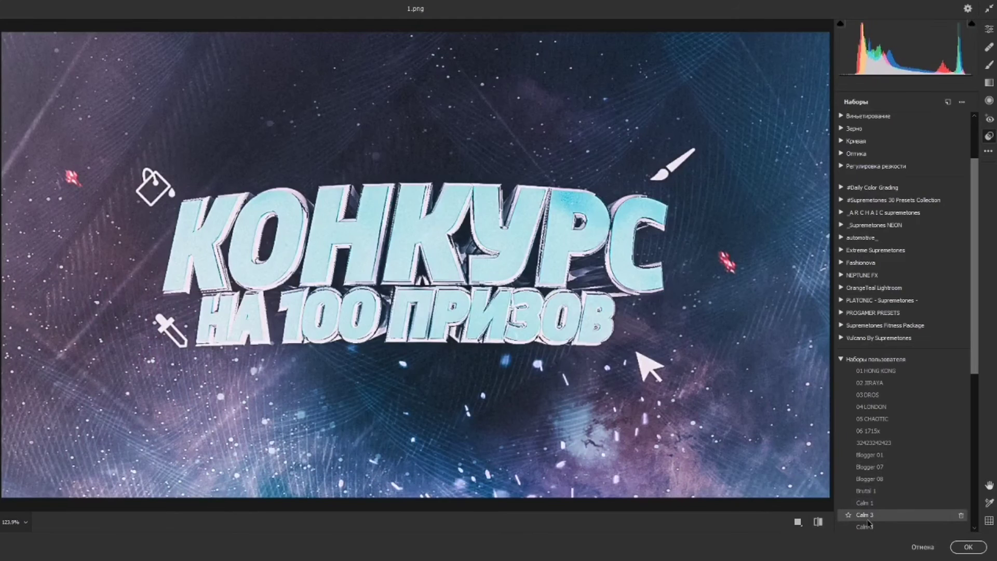
pyautogui.click(867, 526)
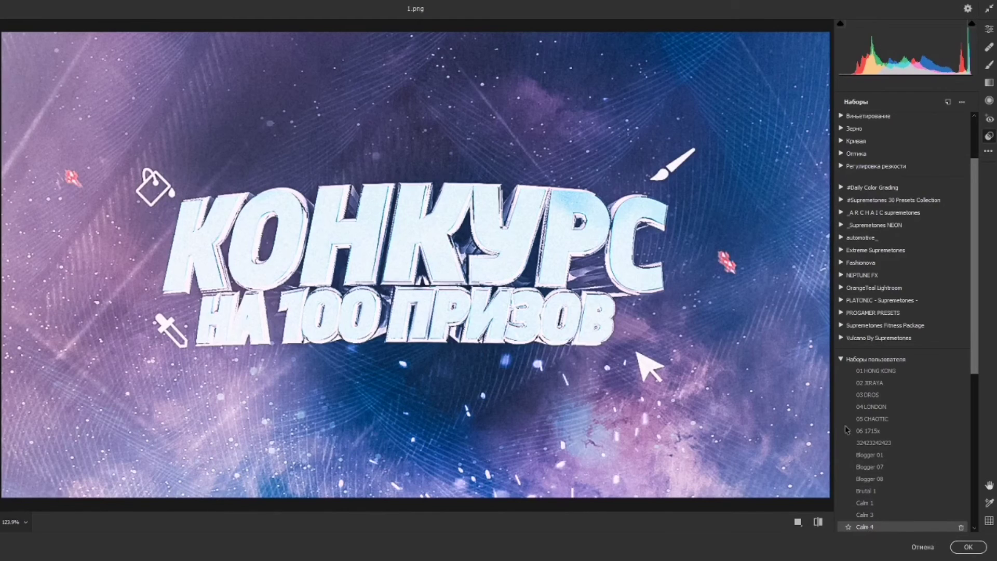
pyautogui.click(872, 382)
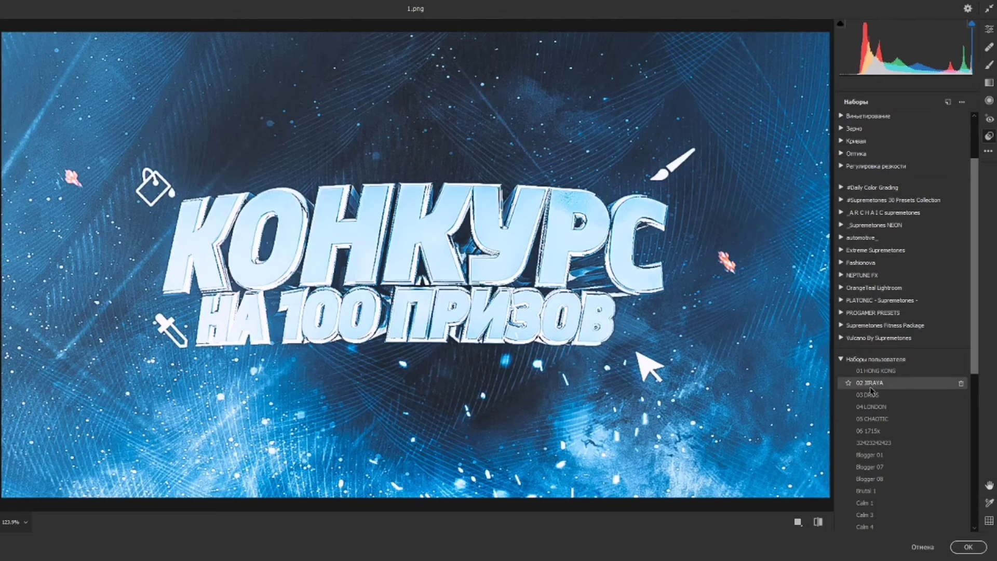
pyautogui.click(873, 395)
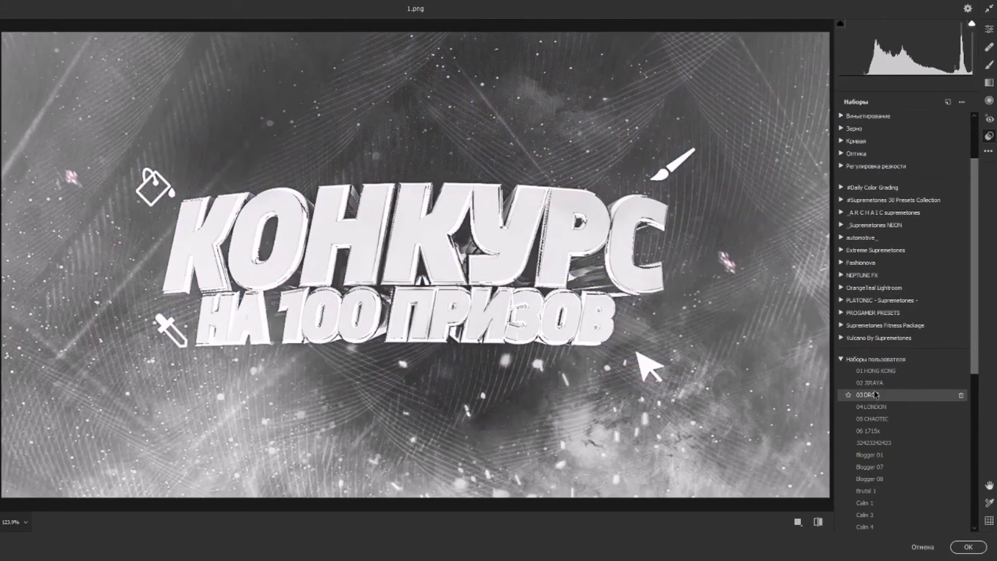
# Step: Apply the 04 LONDON user preset to the banner and collapse the layer list
pyautogui.click(877, 407)
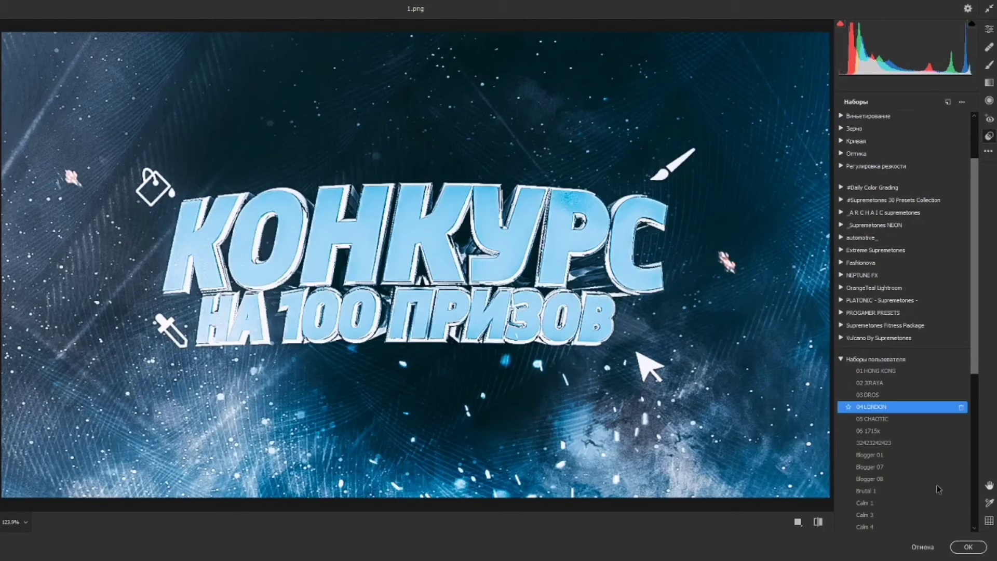
pyautogui.click(969, 551)
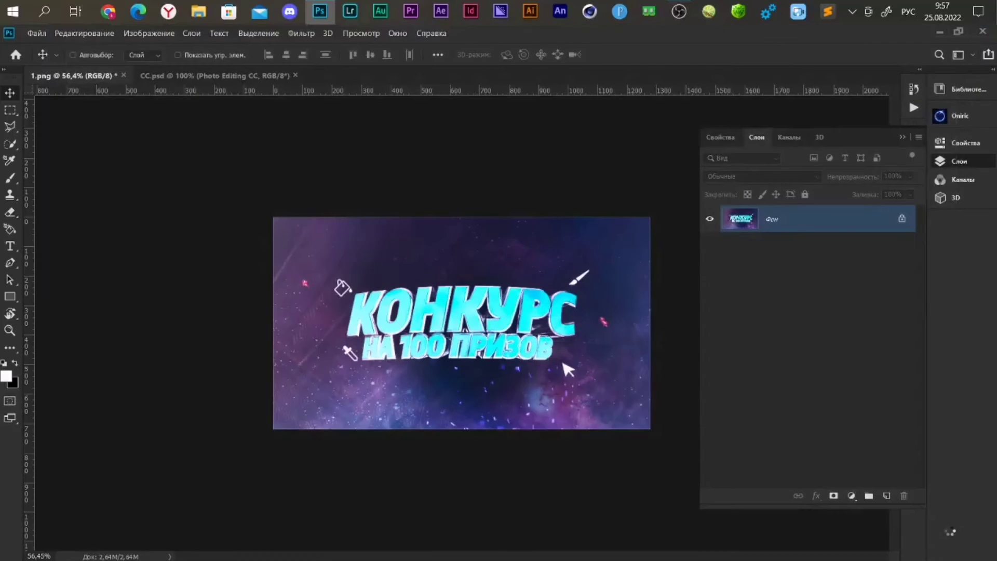
pyautogui.click(906, 139)
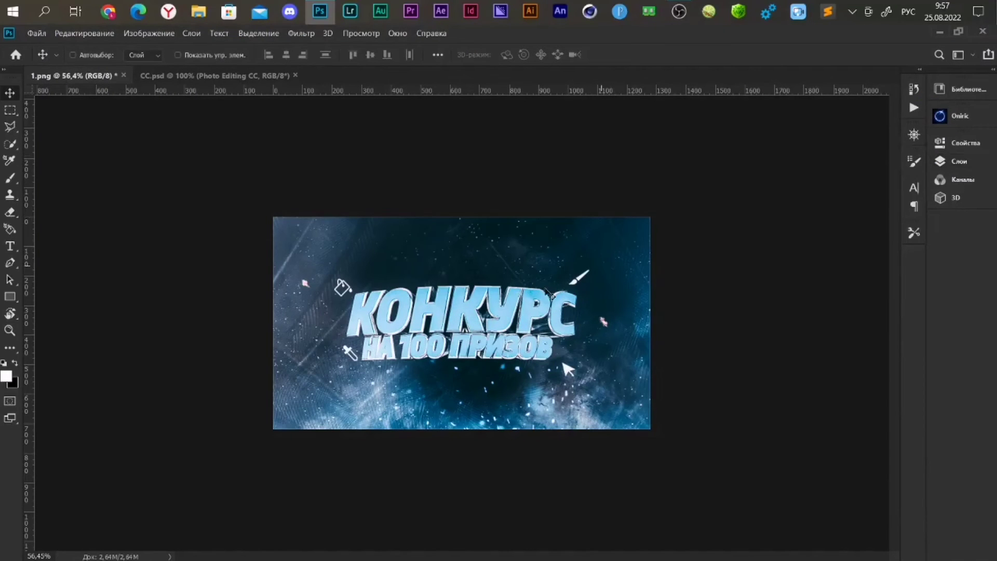
pyautogui.scroll(3, 462, 322)
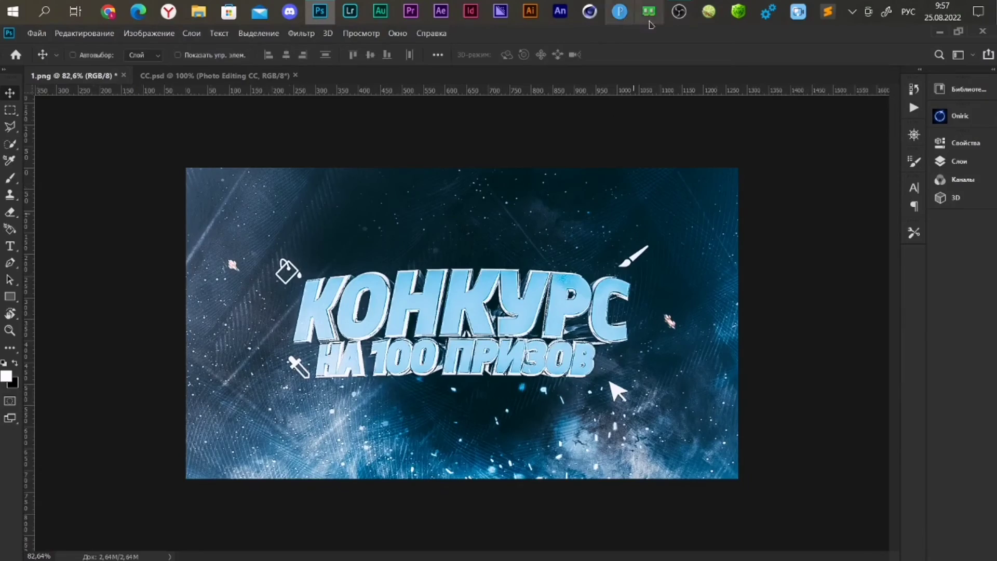
pyautogui.click(679, 11)
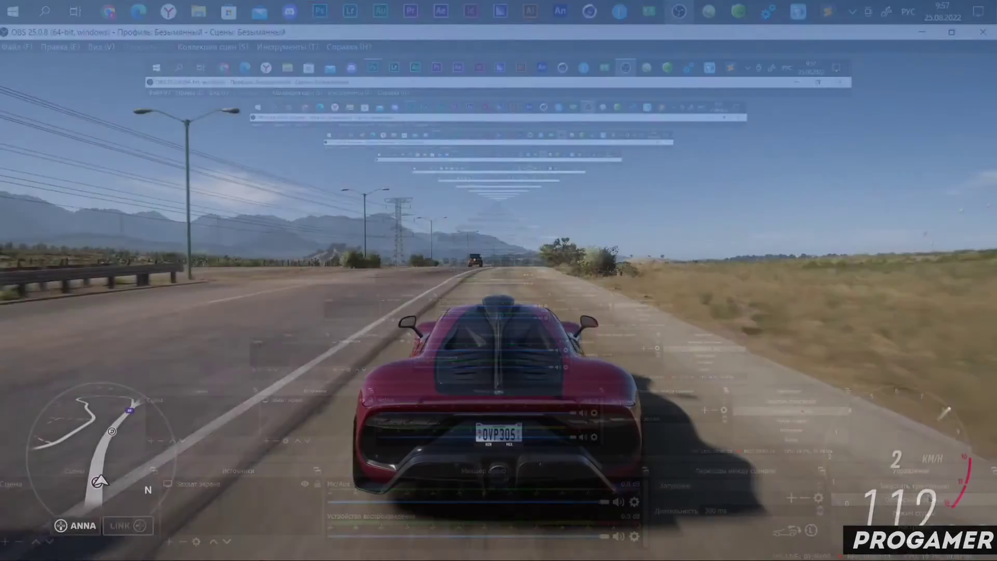